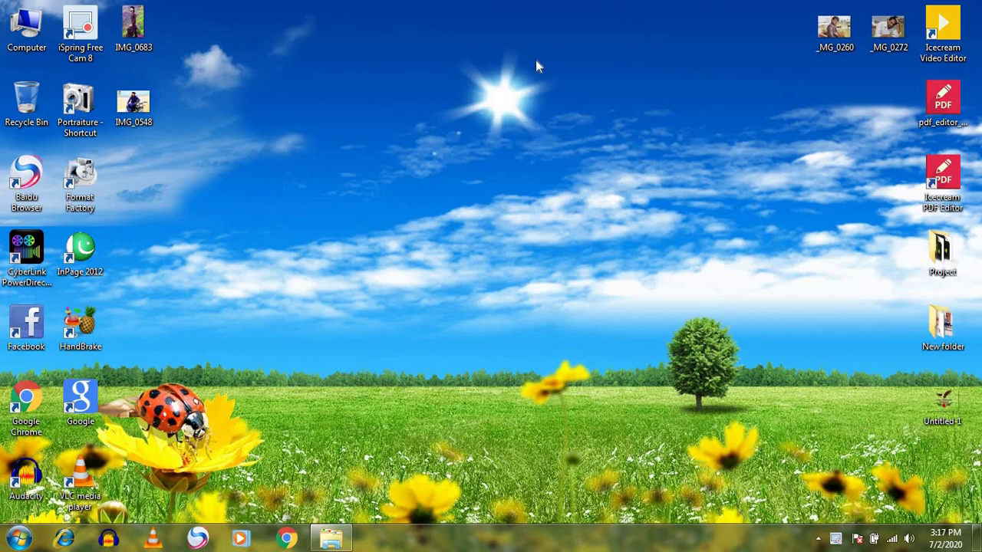
- Refresh the desktop, then launch Photoshop CS2 from its desktop shortcut
{"action": "right_click", "coordinate": [537, 60]}
{"action": "right_click", "coordinate": [553, 105]}
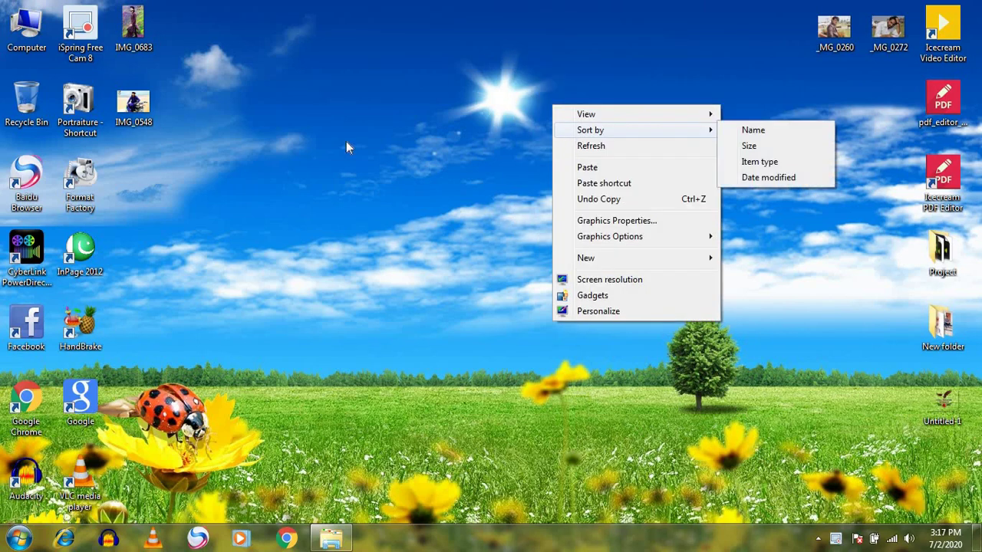
{"action": "left_click", "coordinate": [508, 145]}
{"action": "left_click", "coordinate": [92, 119]}
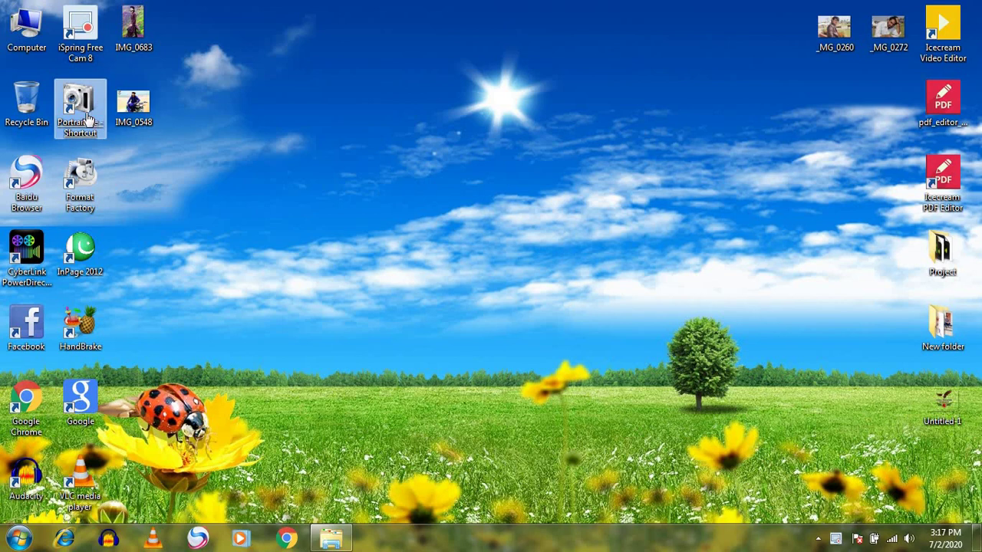
{"action": "double_click", "coordinate": [93, 122]}
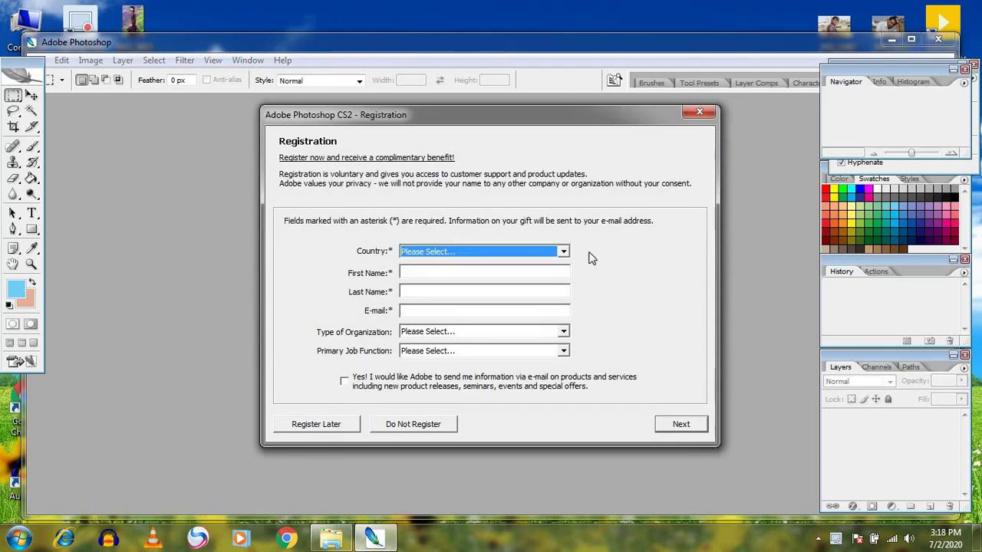
- Decline product registration, confirm the cancellation, and close the Welcome Screen
{"action": "left_click", "coordinate": [686, 126]}
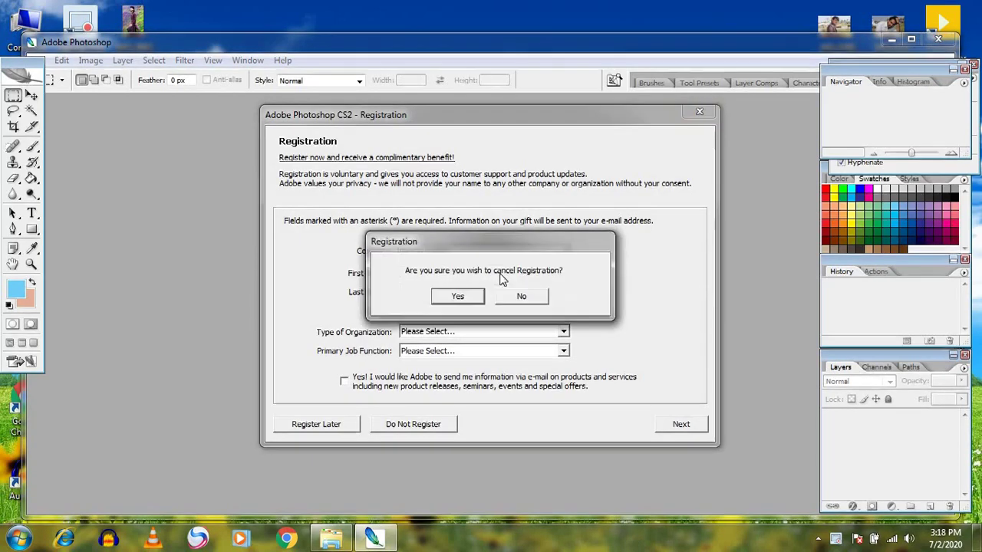
{"action": "left_click", "coordinate": [464, 297]}
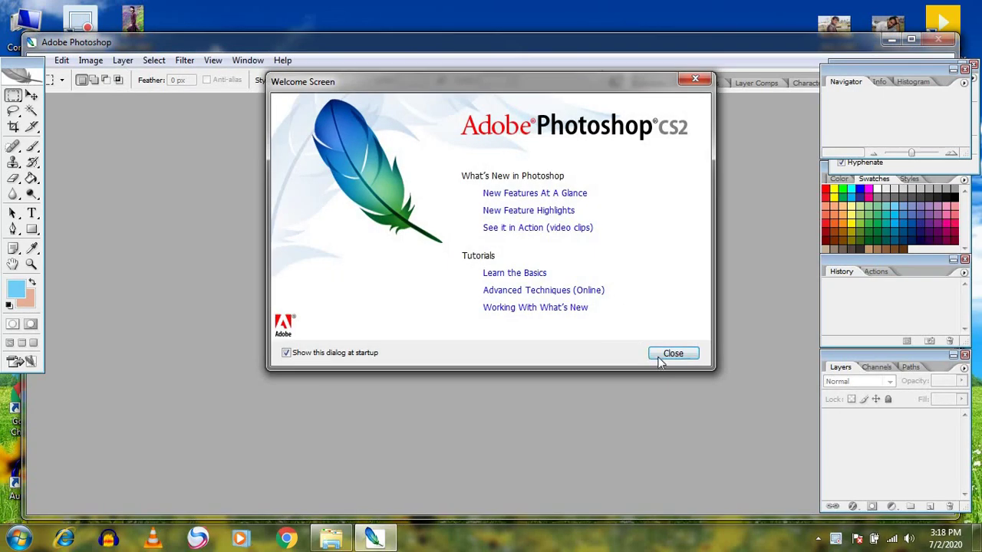
{"action": "left_click", "coordinate": [659, 355]}
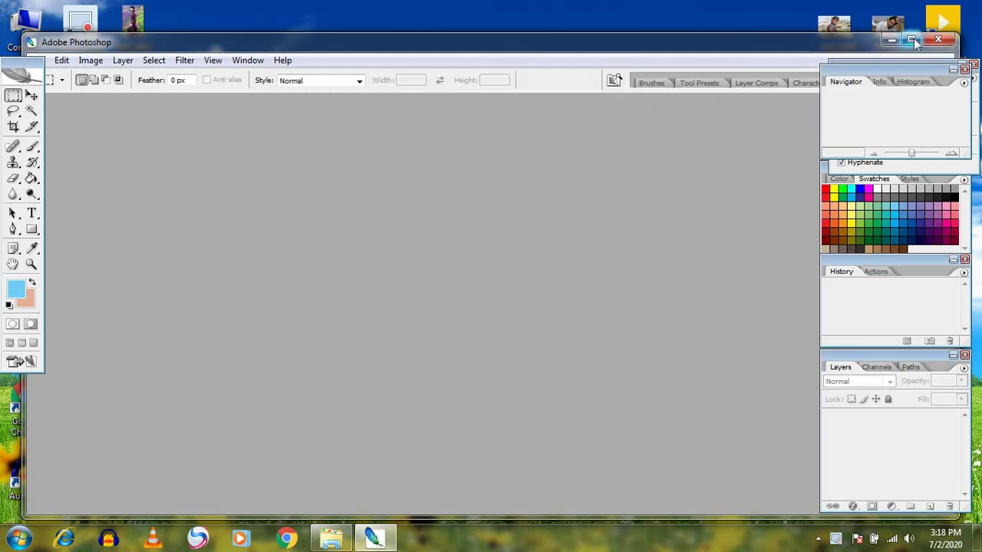
- Maximize Photoshop and drag the _MG_0260 photo onto its taskbar button to open it
{"action": "left_click", "coordinate": [914, 39]}
{"action": "left_click", "coordinate": [916, 8]}
{"action": "left_click_drag", "start_coordinate": [835, 27], "coordinate": [421, 240]}
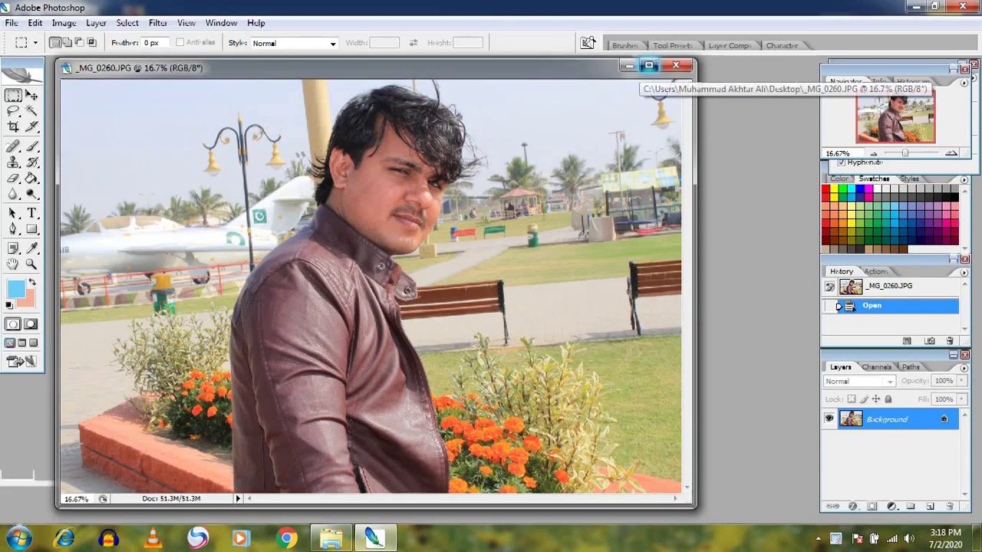
- Maximize the photo window and convert the locked Background into Layer 0
{"action": "double_click", "coordinate": [652, 66]}
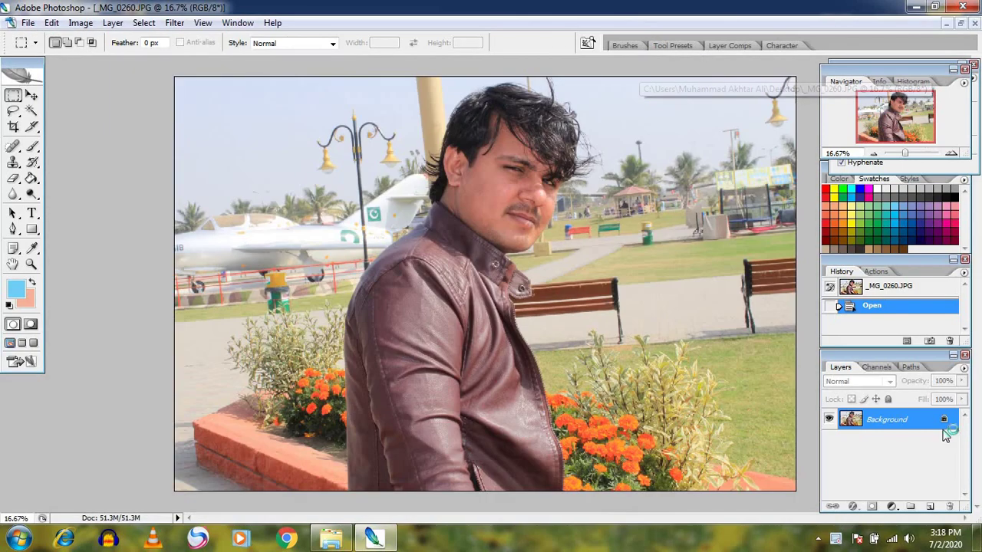
{"action": "double_click", "coordinate": [943, 421]}
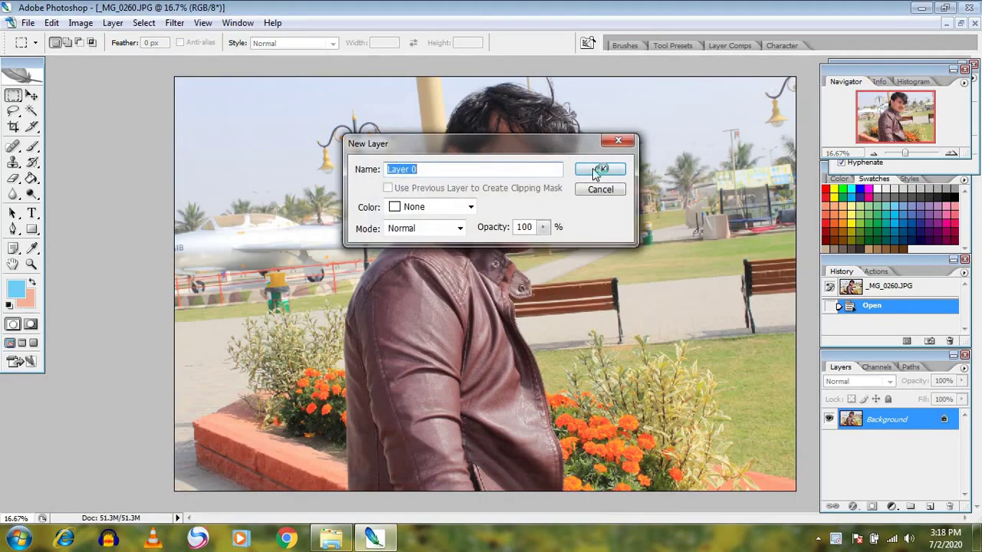
{"action": "left_click", "coordinate": [600, 169]}
- Apply Auto Color (Shift+Ctrl+B) to correct the photo's colours
{"action": "left_click", "coordinate": [31, 95]}
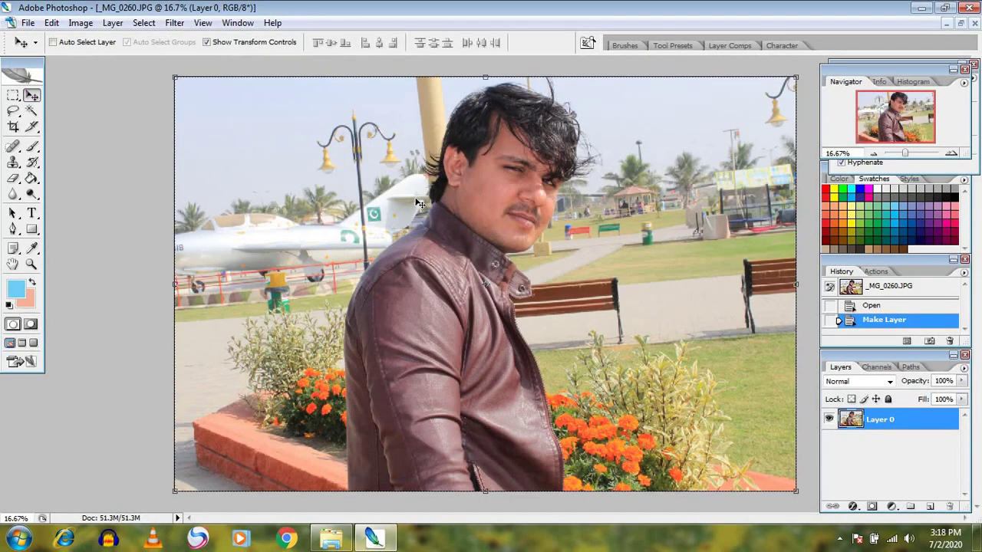
{"action": "scroll", "coordinate": [421, 203], "scroll_direction": "down", "scroll_amount": 1}
{"action": "scroll", "coordinate": [466, 206], "scroll_direction": "up", "scroll_amount": 3}
{"action": "scroll", "coordinate": [482, 179], "scroll_direction": "down", "scroll_amount": 2}
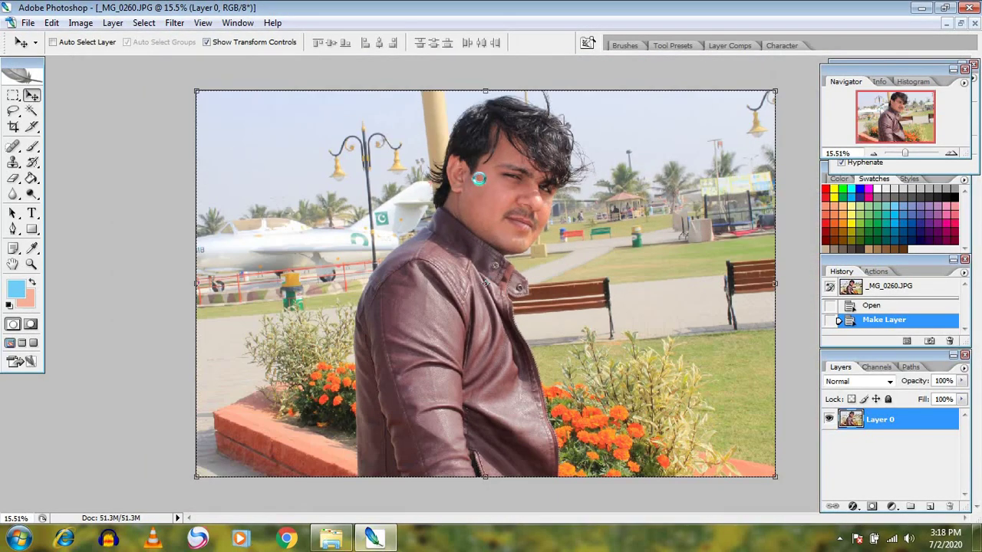
{"action": "key", "text": "ctrl+shift+b"}
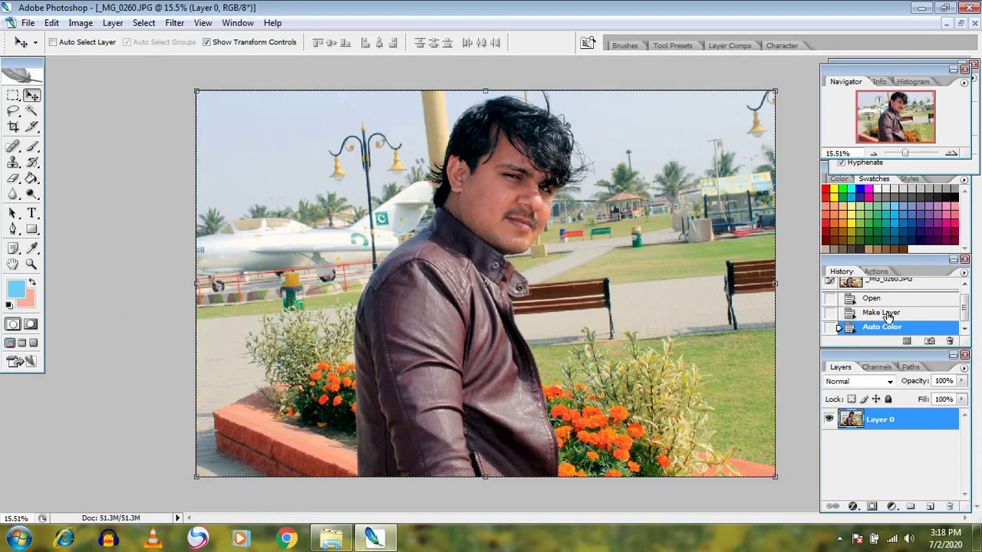
- Compare the photo before and after Auto Color, then zoom in on the face
{"action": "left_click", "coordinate": [886, 313]}
{"action": "left_click", "coordinate": [888, 327]}
{"action": "left_click", "coordinate": [31, 146]}
{"action": "left_click", "coordinate": [63, 147]}
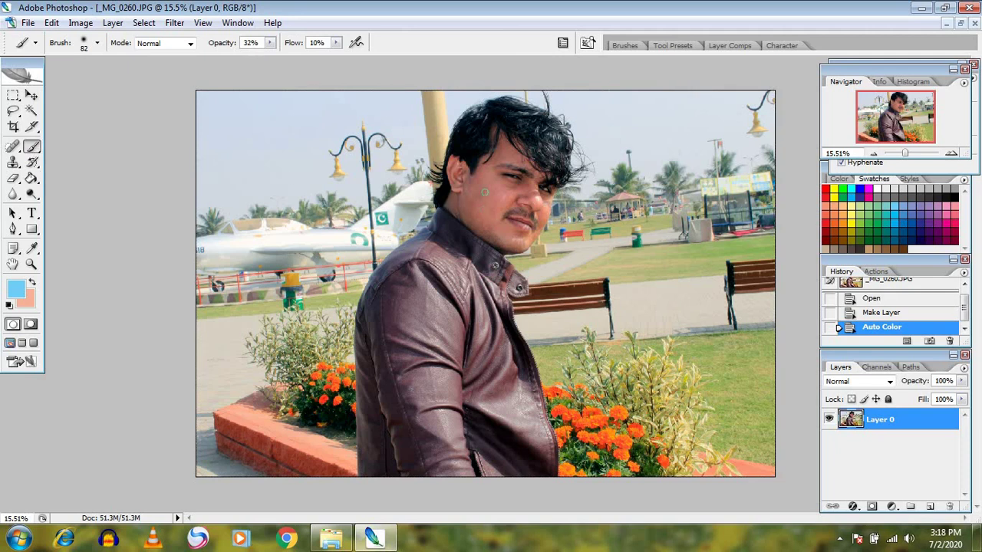
{"action": "scroll", "coordinate": [485, 192], "scroll_direction": "up", "scroll_amount": 2}
{"action": "scroll", "coordinate": [485, 192], "scroll_direction": "up", "scroll_amount": 1}
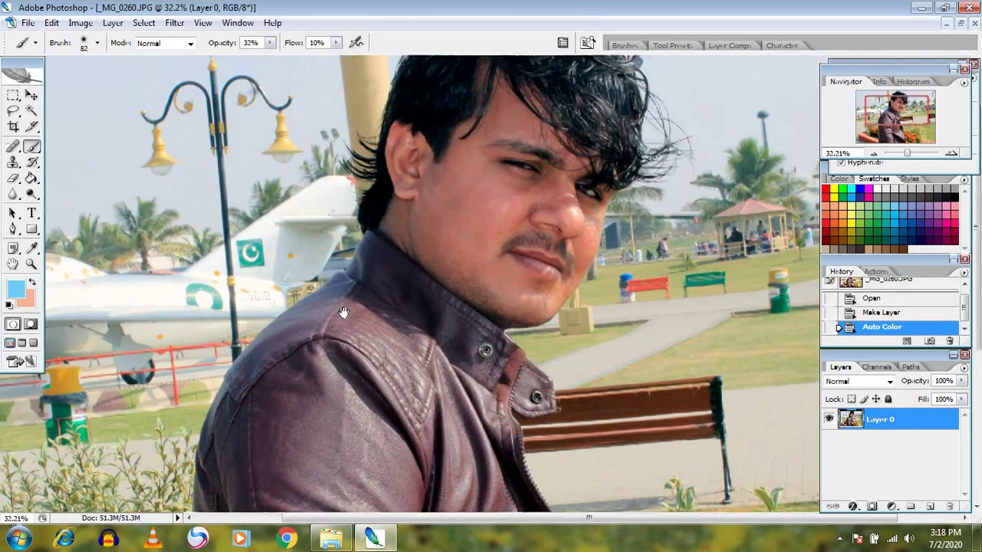
{"action": "left_click_drag", "start_coordinate": [351, 220], "coordinate": [351, 321]}
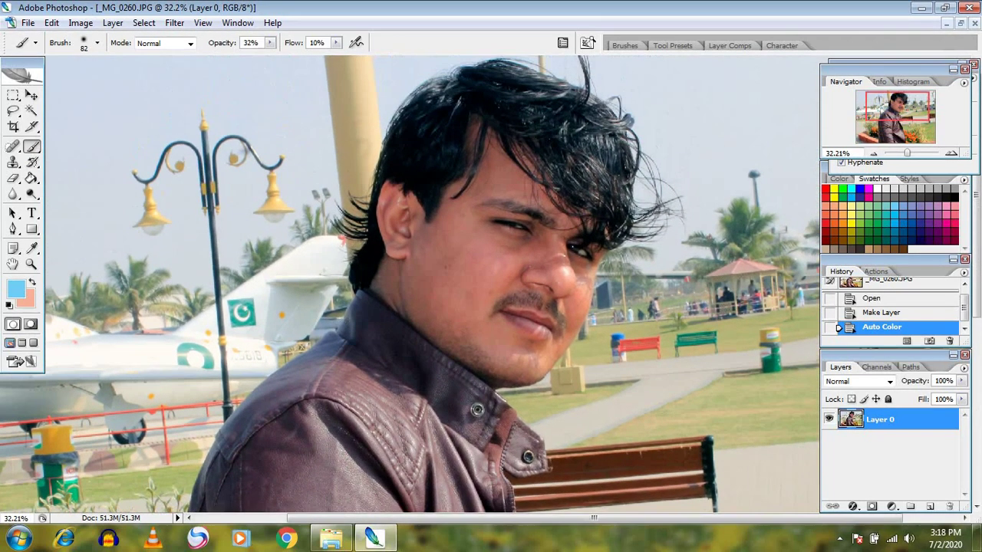
- Sample the cheek skin tone and a darker face tone as the two working colours
{"action": "left_click", "coordinate": [32, 250]}
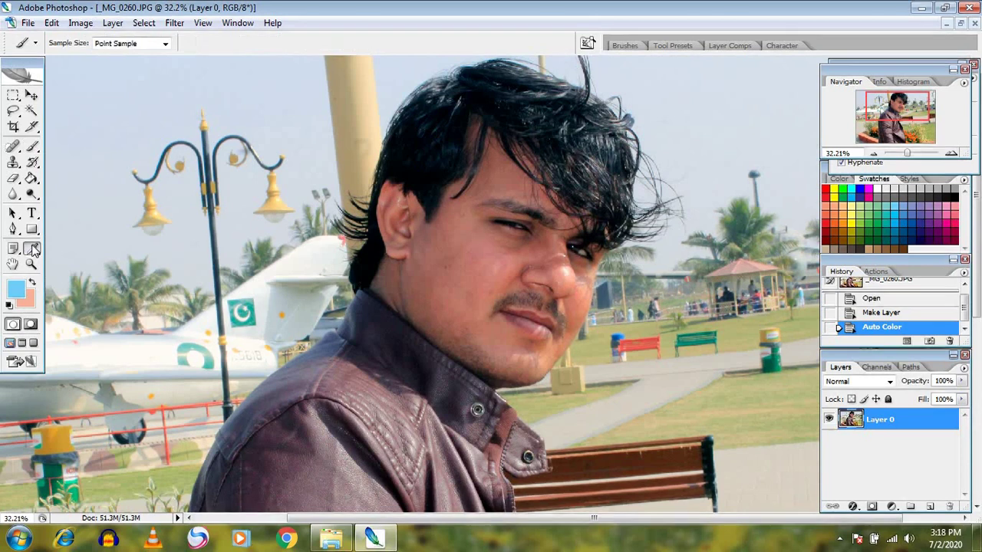
{"action": "left_click", "coordinate": [496, 267]}
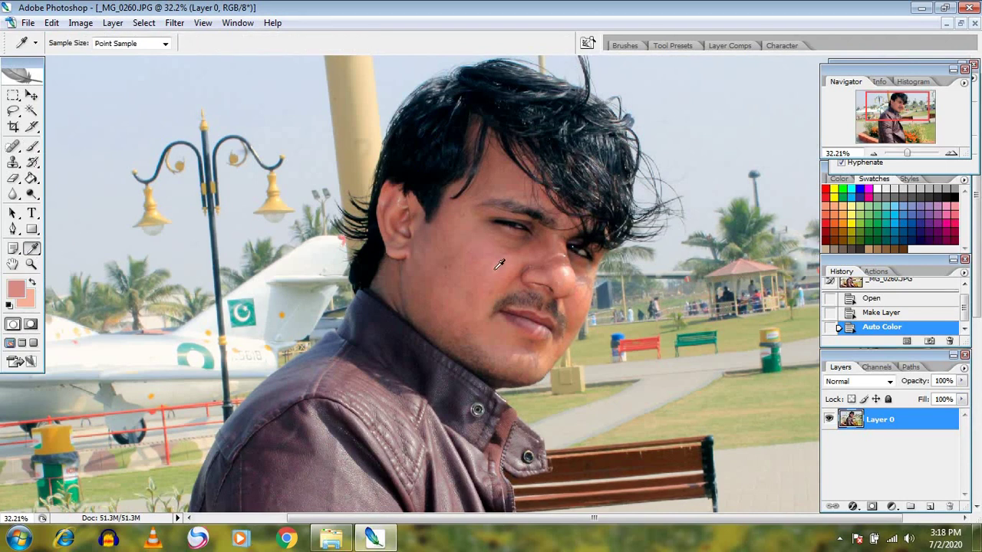
{"action": "left_click", "coordinate": [31, 283]}
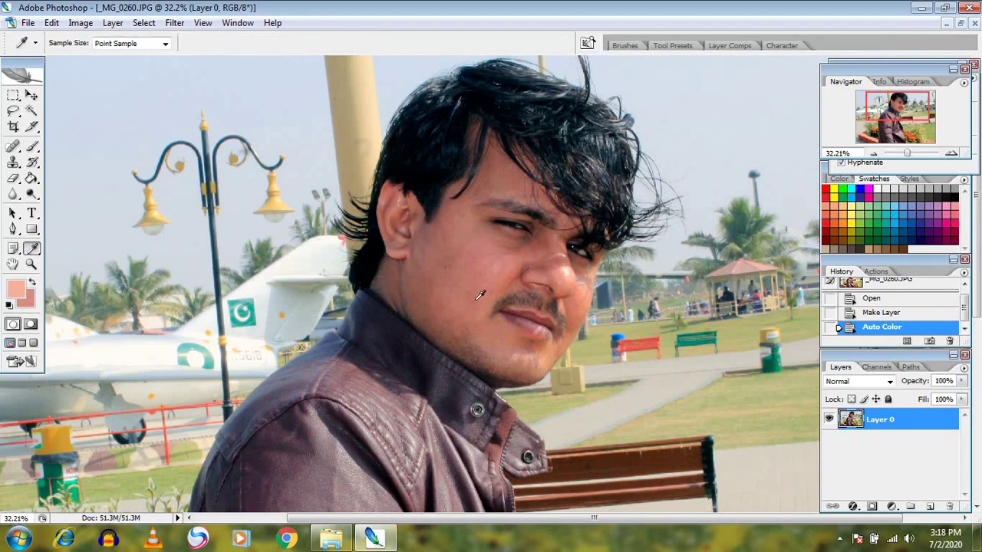
{"action": "left_click", "coordinate": [503, 268]}
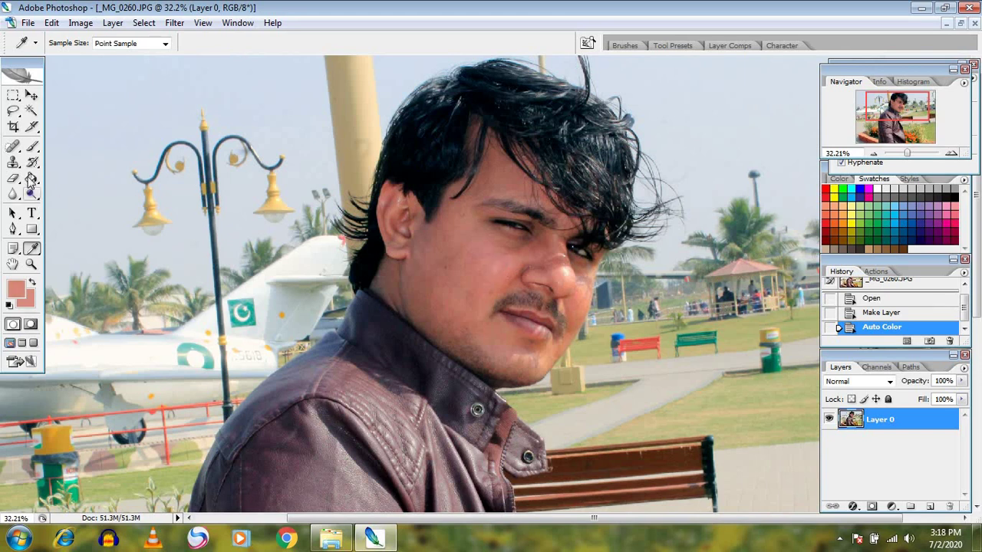
- Set up the Brush tool as a soft brush with a 157 px master diameter
{"action": "left_click", "coordinate": [34, 148]}
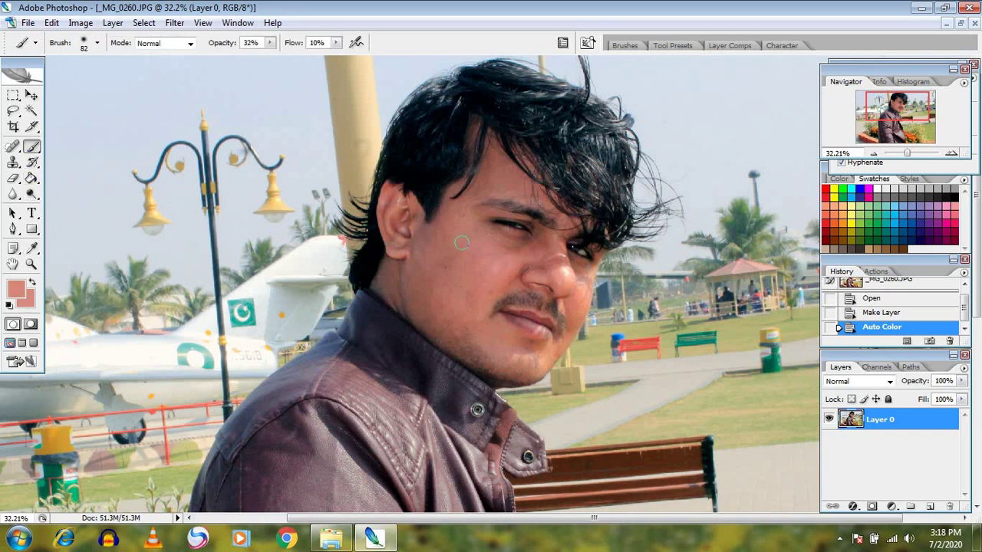
{"action": "right_click", "coordinate": [462, 243]}
{"action": "scroll", "coordinate": [502, 362], "scroll_direction": "down", "scroll_amount": 3}
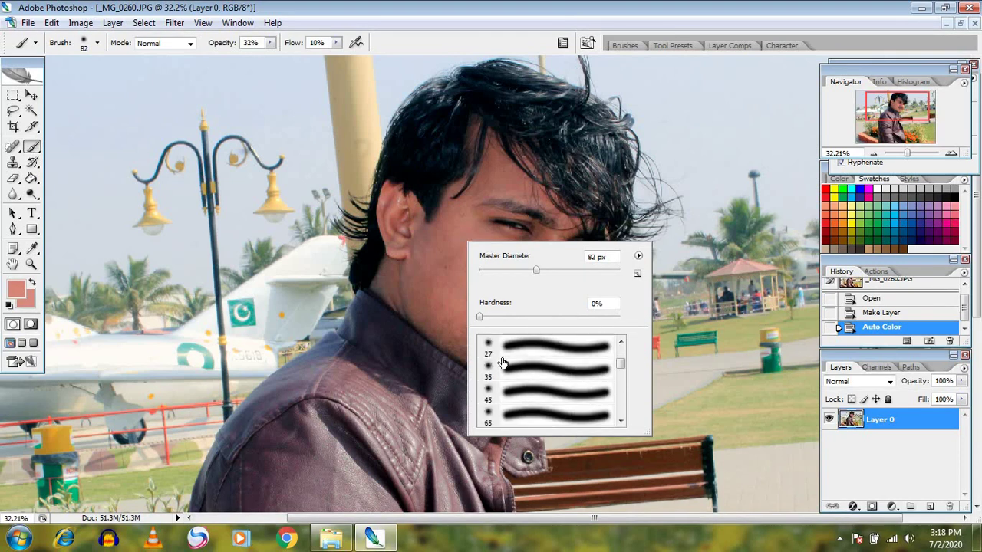
{"action": "scroll", "coordinate": [503, 362], "scroll_direction": "up", "scroll_amount": 1}
{"action": "left_click", "coordinate": [504, 362]}
{"action": "left_click", "coordinate": [504, 362]}
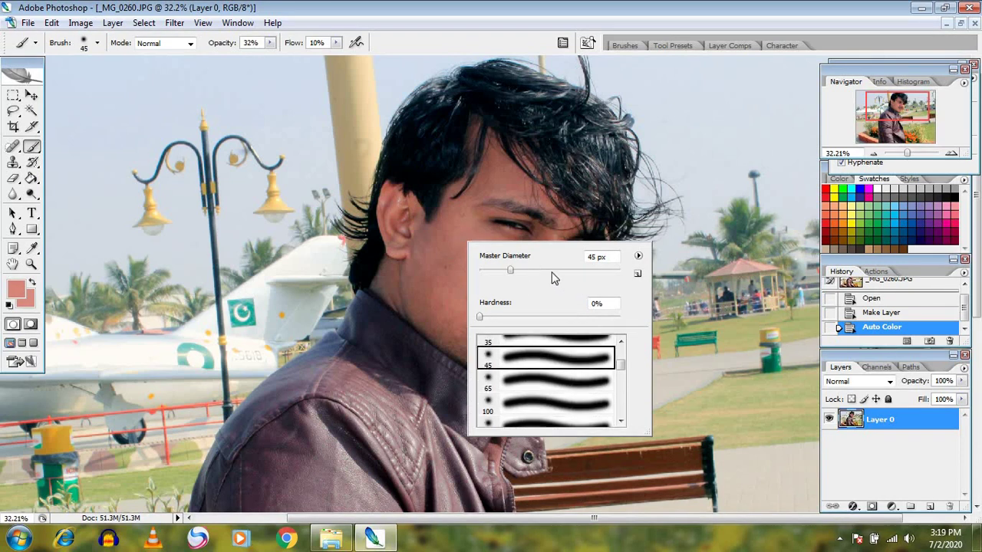
{"action": "left_click", "coordinate": [557, 271]}
{"action": "left_click_drag", "start_coordinate": [560, 273], "coordinate": [571, 272]}
- Paint faint skin-tone strokes over the cheek, toward the nose, and from chin to cheek
{"action": "left_click", "coordinate": [451, 230]}
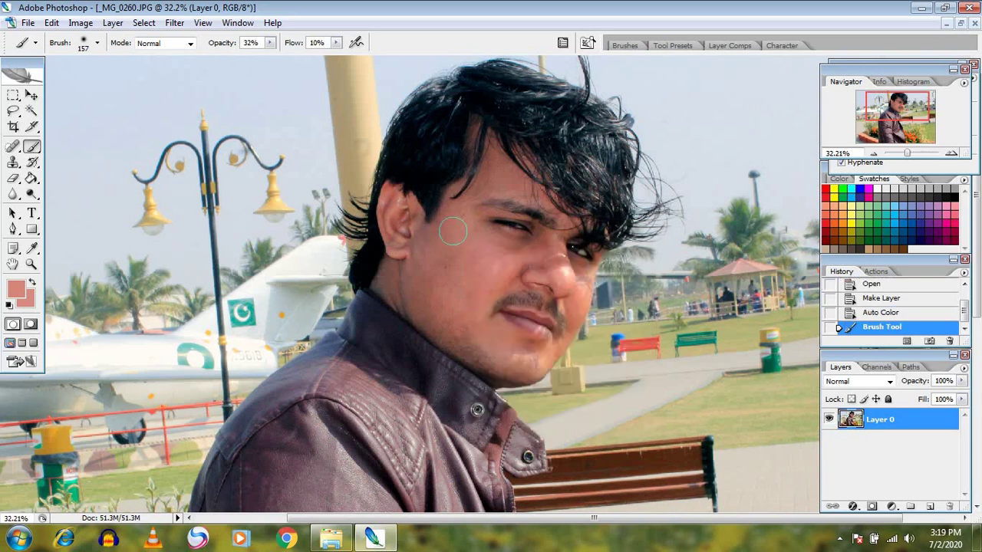
{"action": "left_click_drag", "start_coordinate": [488, 146], "coordinate": [448, 241]}
{"action": "mouse_move", "coordinate": [455, 298]}
{"action": "left_mouse_down"}
{"action": "mouse_move", "coordinate": [468, 234]}
{"action": "mouse_move", "coordinate": [460, 291]}
{"action": "left_mouse_up"}
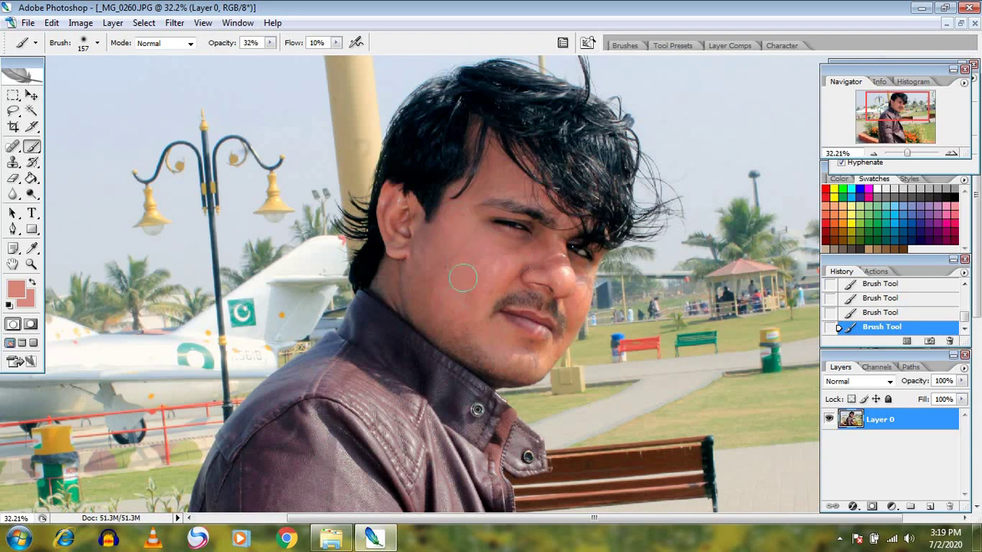
{"action": "mouse_move", "coordinate": [463, 278]}
{"action": "left_mouse_down"}
{"action": "mouse_move", "coordinate": [544, 257]}
{"action": "mouse_move", "coordinate": [489, 268]}
{"action": "left_mouse_up"}
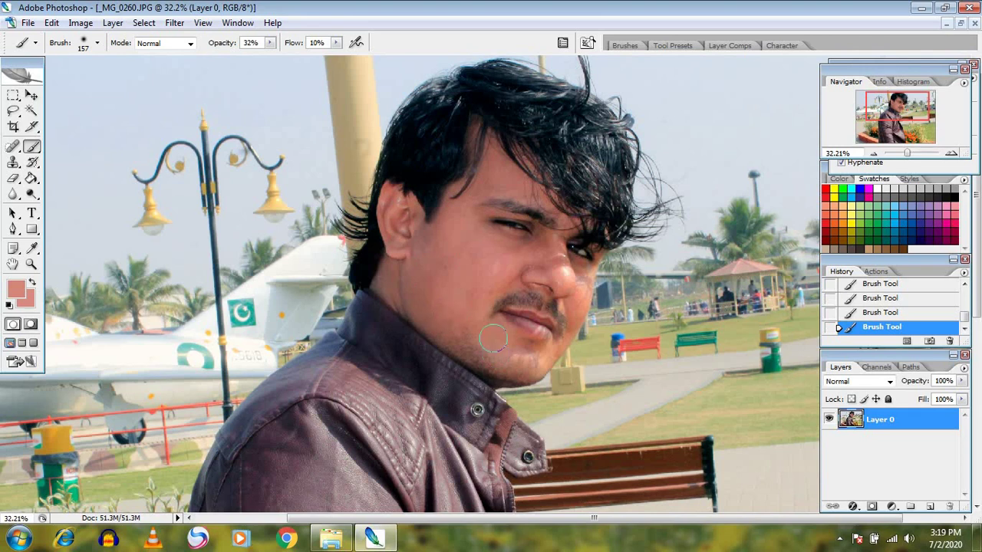
{"action": "left_click_drag", "start_coordinate": [518, 351], "coordinate": [521, 250]}
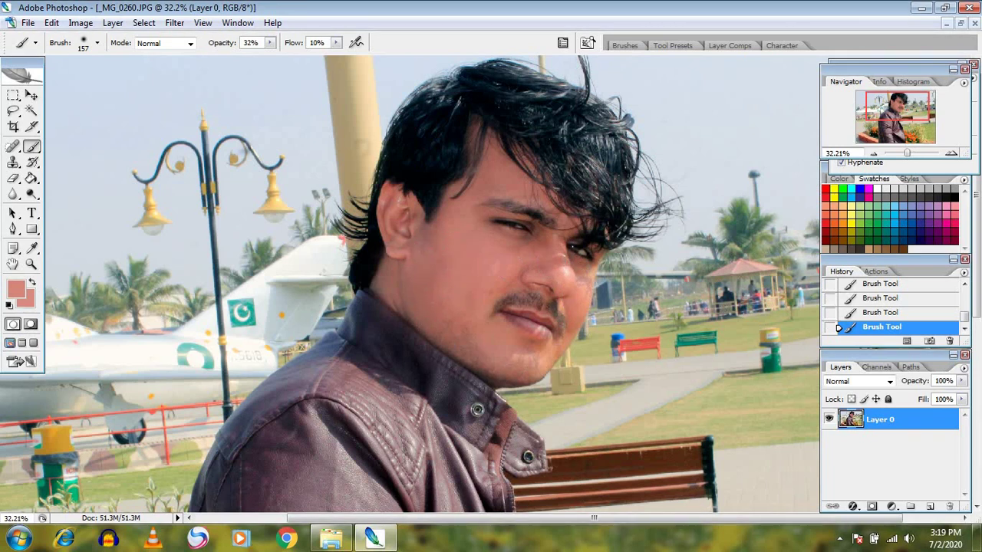
{"action": "scroll", "coordinate": [511, 378], "scroll_direction": "down", "scroll_amount": 2}
{"action": "scroll", "coordinate": [518, 349], "scroll_direction": "down", "scroll_amount": 1}
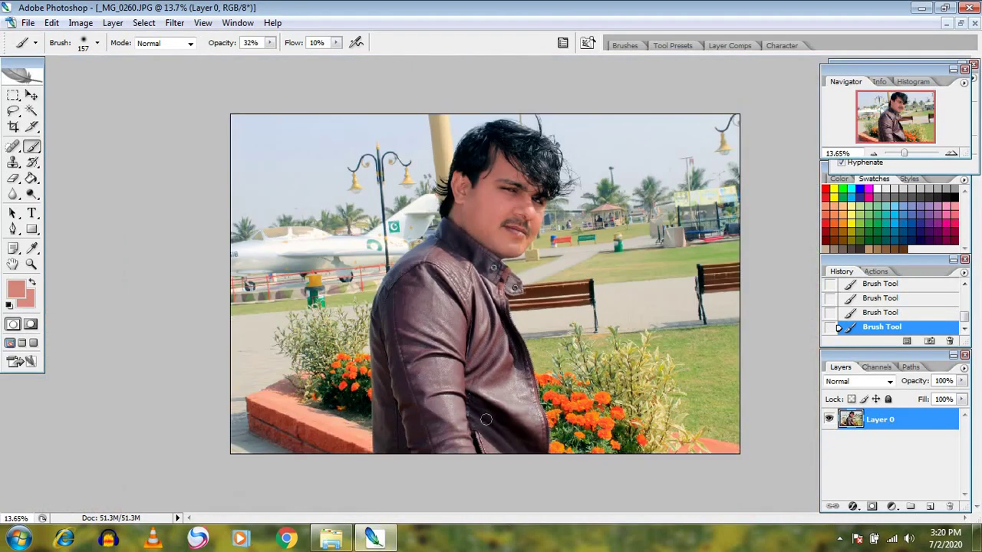
{"action": "scroll", "coordinate": [482, 187], "scroll_direction": "up", "scroll_amount": 1}
{"action": "scroll", "coordinate": [475, 153], "scroll_direction": "up", "scroll_amount": 1}
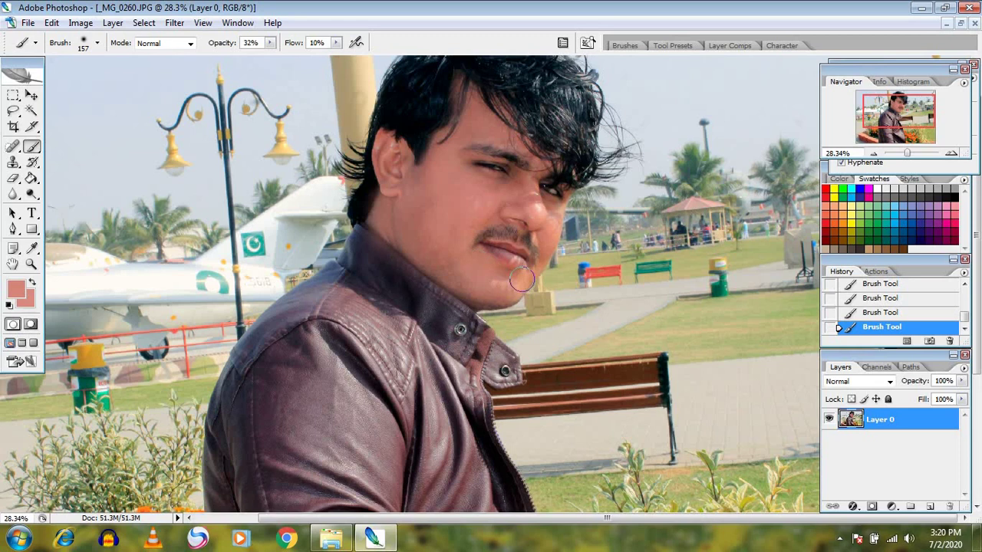
- Pick crimson red as the painting colour and resize the soft brush to 63 px
{"action": "left_click", "coordinate": [956, 221]}
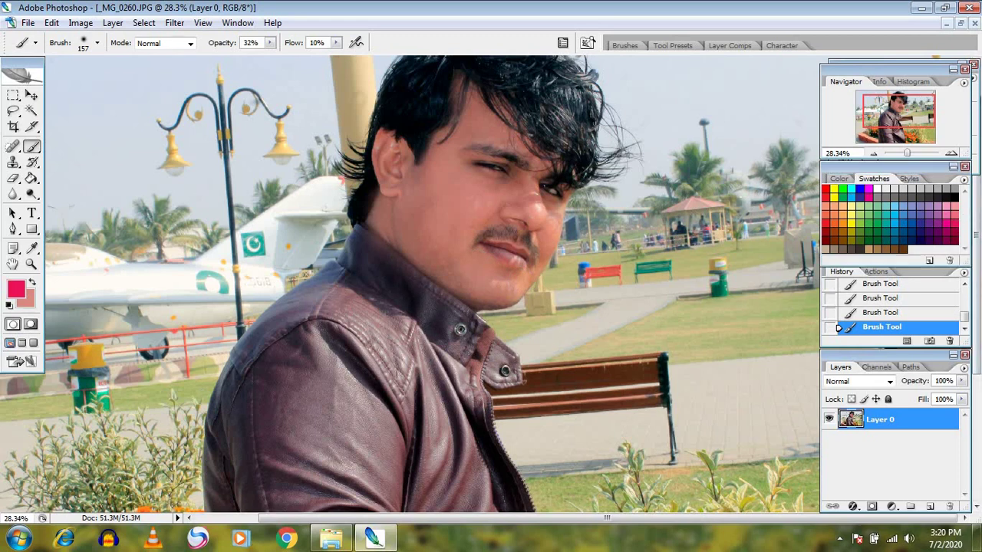
{"action": "right_click", "coordinate": [516, 247]}
{"action": "left_click", "coordinate": [557, 368]}
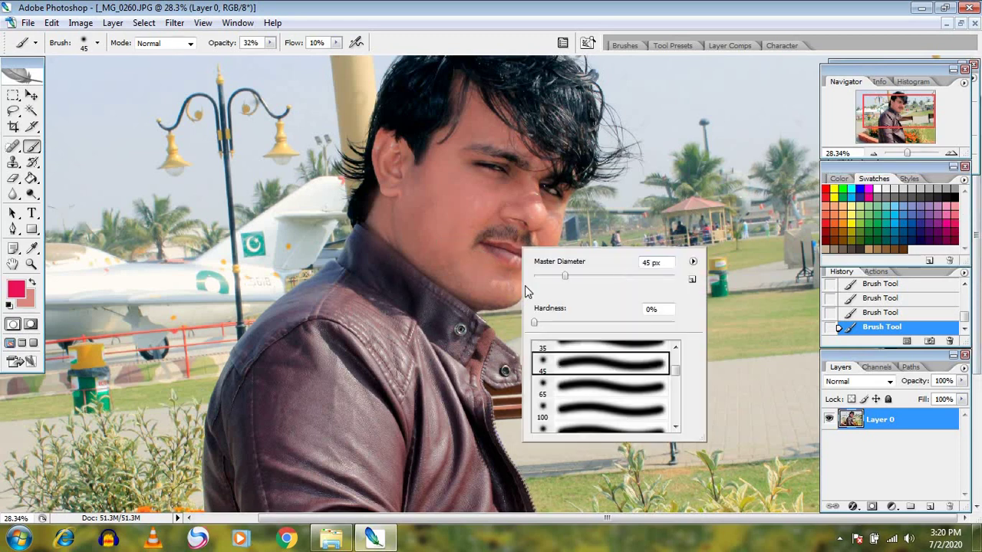
{"action": "left_click", "coordinate": [579, 277]}
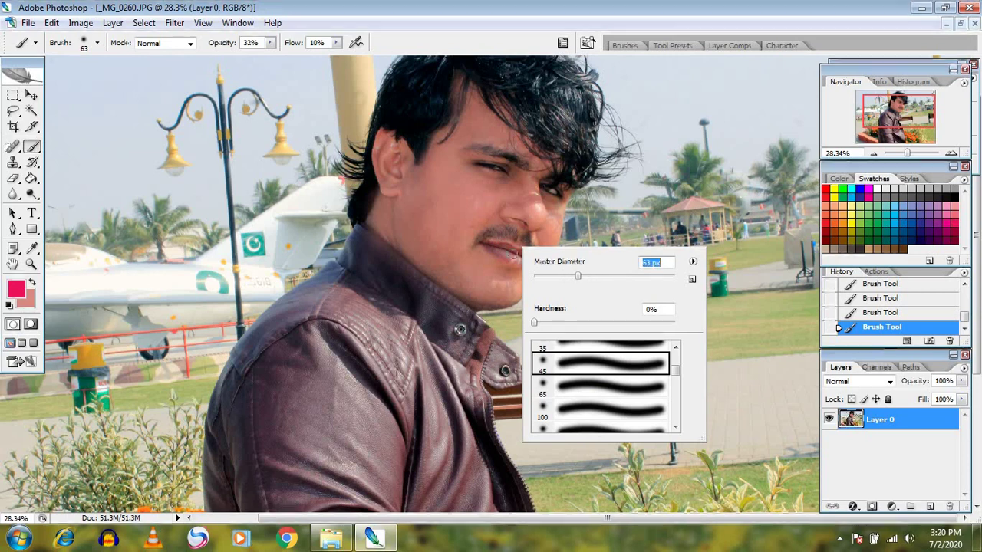
{"action": "left_click", "coordinate": [508, 255]}
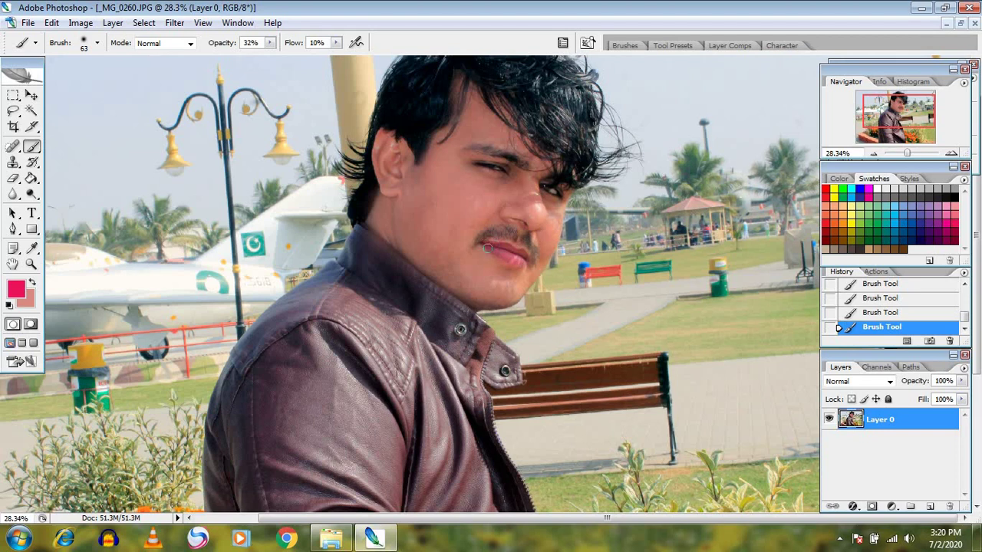
{"action": "key", "text": "ctrl+0"}
{"action": "scroll", "coordinate": [510, 238], "scroll_direction": "up", "scroll_amount": 2}
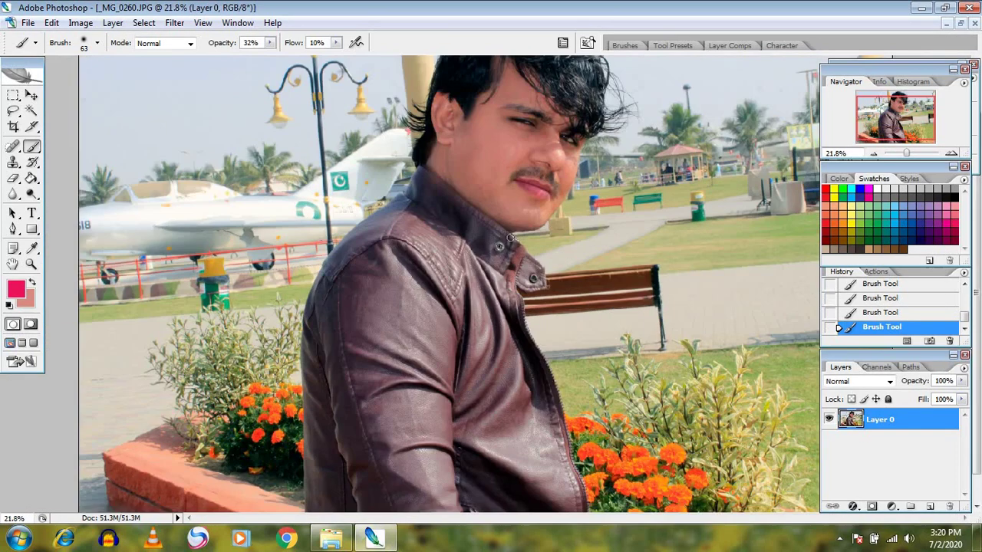
{"action": "scroll", "coordinate": [511, 200], "scroll_direction": "up", "scroll_amount": 1}
{"action": "scroll", "coordinate": [511, 287], "scroll_direction": "up", "scroll_amount": 1}
{"action": "scroll", "coordinate": [512, 317], "scroll_direction": "down", "scroll_amount": 1}
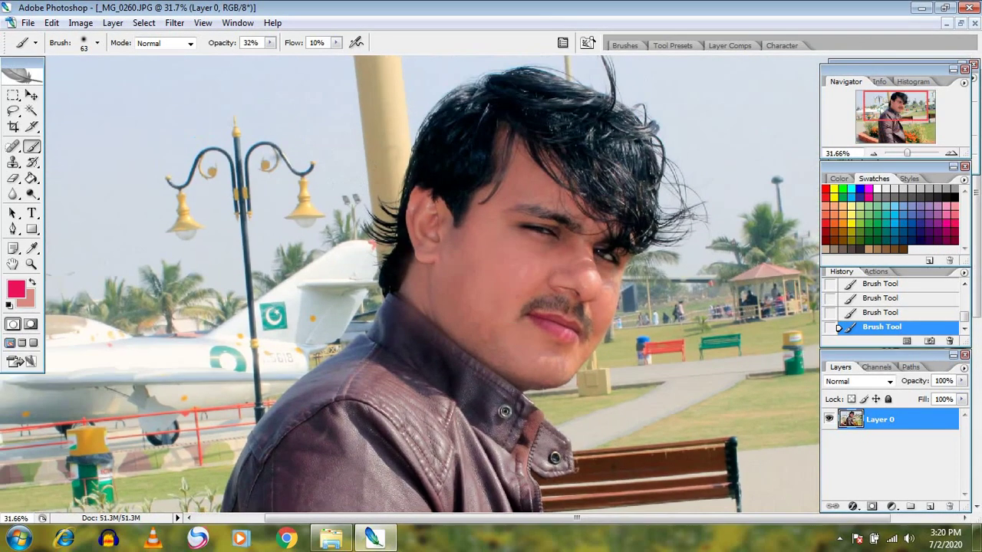
{"action": "scroll", "coordinate": [512, 317], "scroll_direction": "down", "scroll_amount": 2}
- Reset the painting colour to black, set a 96 px soft brush, and select the Pen tool
{"action": "left_click", "coordinate": [954, 198]}
{"action": "right_click", "coordinate": [488, 225]}
{"action": "left_click", "coordinate": [536, 347]}
{"action": "left_click", "coordinate": [570, 254]}
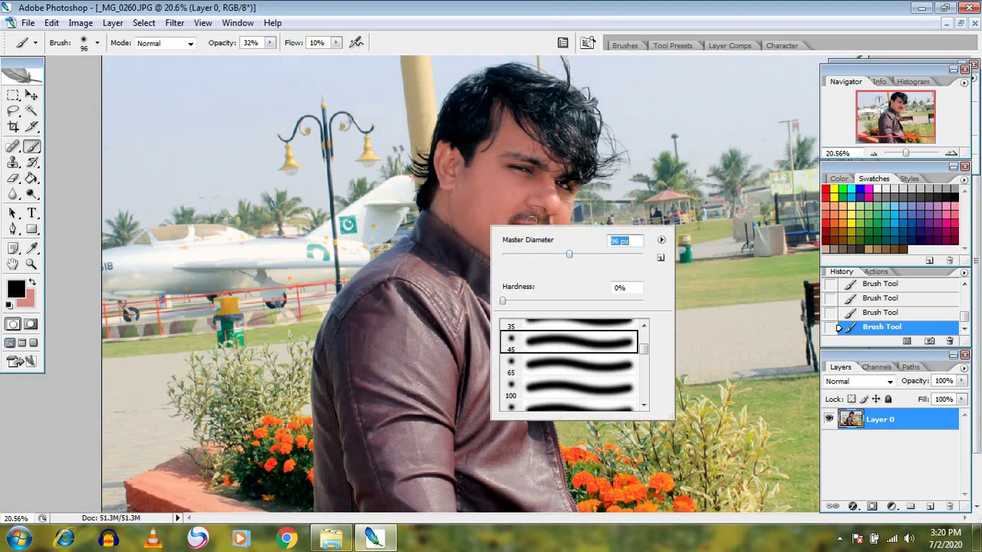
{"action": "key", "text": "Return"}
{"action": "scroll", "coordinate": [528, 220], "scroll_direction": "up", "scroll_amount": 2}
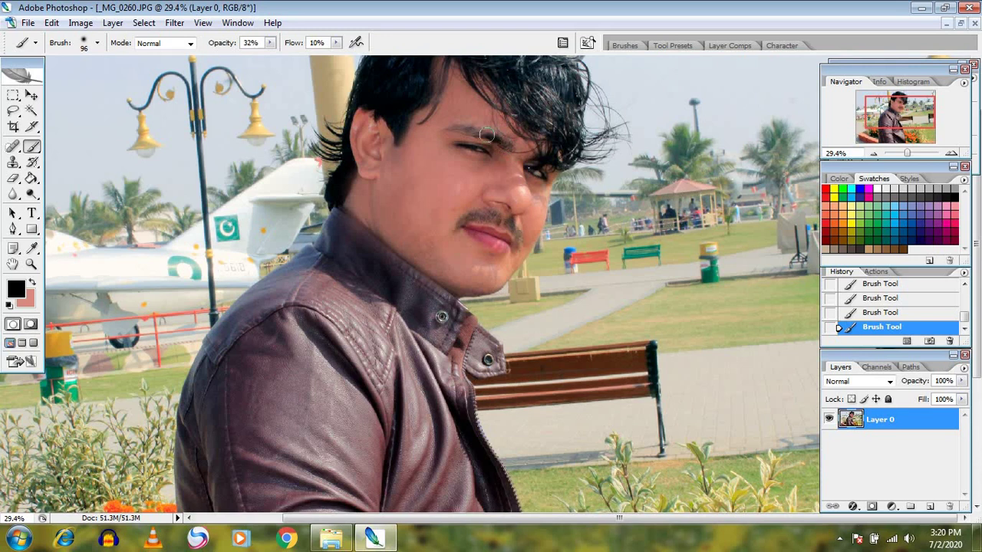
{"action": "scroll", "coordinate": [405, 113], "scroll_direction": "up", "scroll_amount": 3}
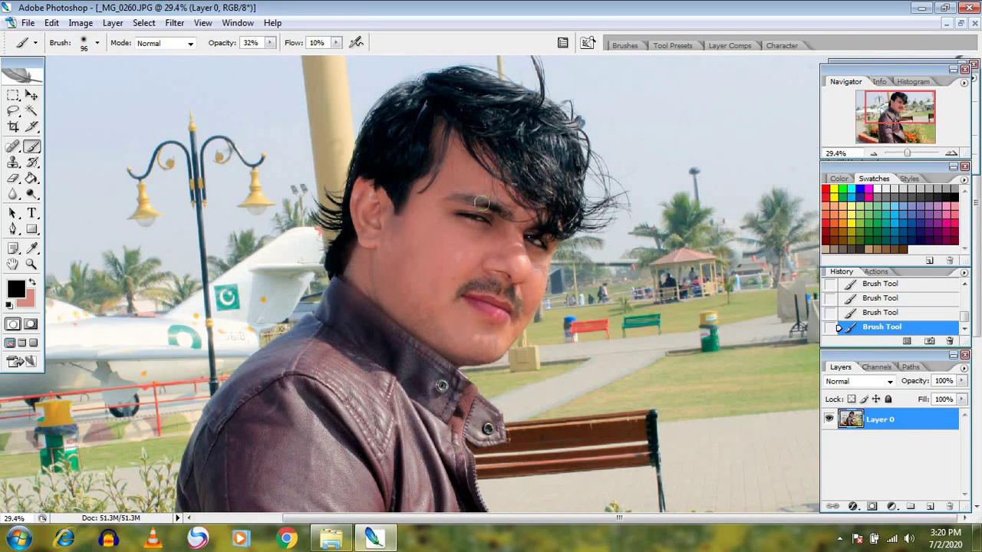
{"action": "scroll", "coordinate": [470, 207], "scroll_direction": "down", "scroll_amount": 3}
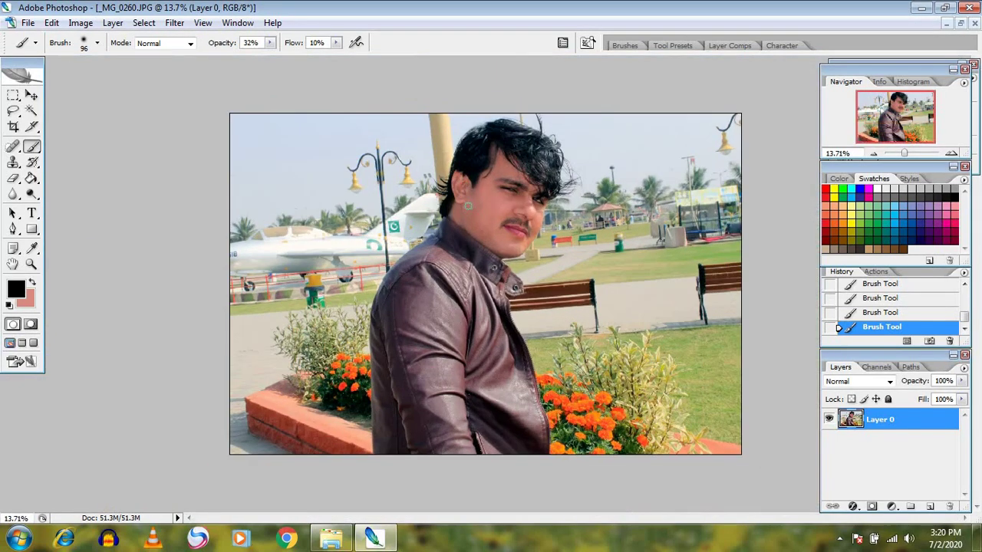
{"action": "left_click", "coordinate": [12, 230]}
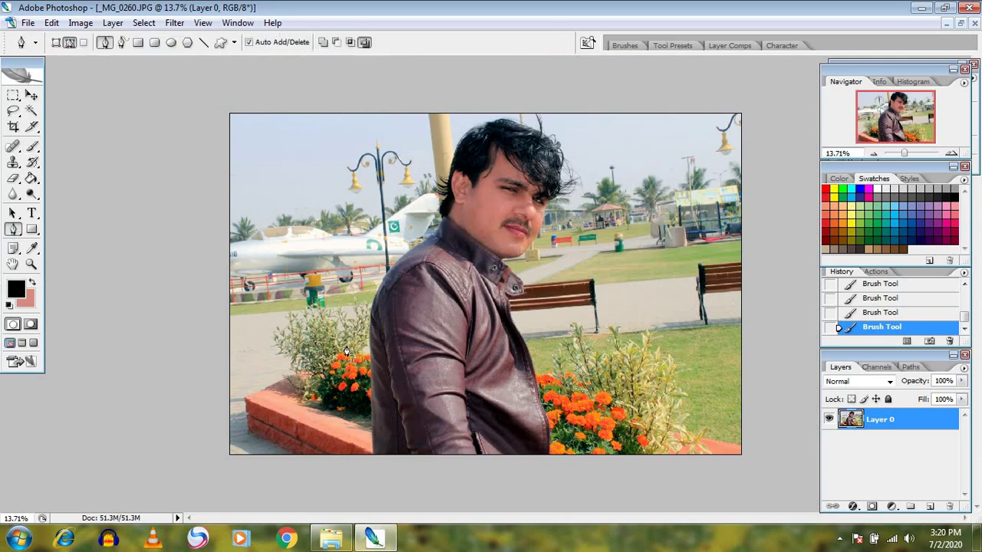
- Start the pen path at the photo's bottom edge and trace up the jacket sleeve
{"action": "left_click", "coordinate": [372, 456]}
{"action": "left_click", "coordinate": [371, 402]}
{"action": "scroll", "coordinate": [360, 384], "scroll_direction": "up", "scroll_amount": 2}
{"action": "scroll", "coordinate": [324, 324], "scroll_direction": "up", "scroll_amount": 2}
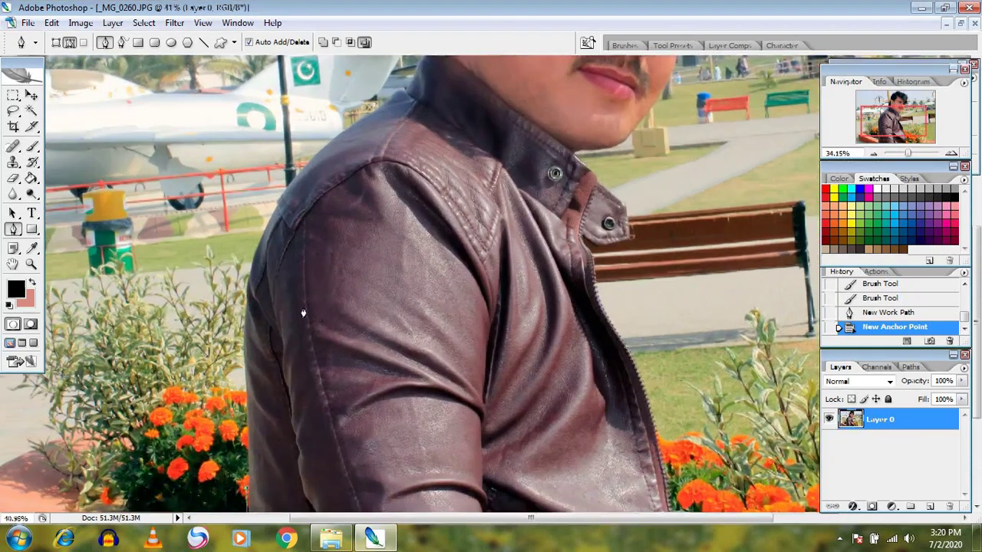
{"action": "scroll", "coordinate": [296, 320], "scroll_direction": "up", "scroll_amount": 2}
{"action": "scroll", "coordinate": [325, 180], "scroll_direction": "down", "scroll_amount": 2}
{"action": "scroll", "coordinate": [344, 285], "scroll_direction": "up", "scroll_amount": 1}
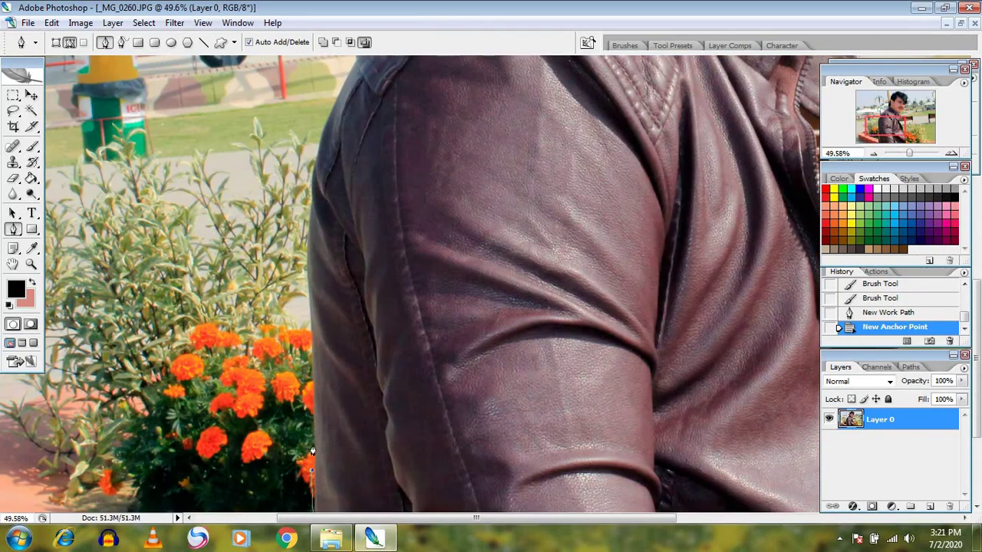
{"action": "left_click", "coordinate": [305, 295]}
{"action": "left_click", "coordinate": [308, 241]}
{"action": "left_click", "coordinate": [316, 140]}
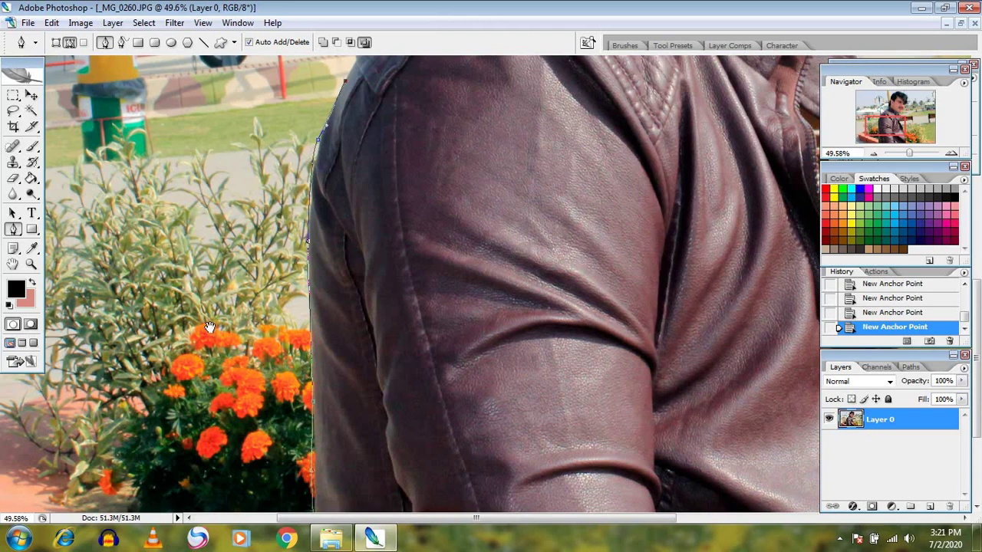
- Continue the path over the shoulder toward the collar and up the side of the hair
{"action": "scroll", "coordinate": [209, 328], "scroll_direction": "up", "scroll_amount": 3}
{"action": "left_click", "coordinate": [234, 248]}
{"action": "left_click", "coordinate": [297, 180]}
{"action": "left_click", "coordinate": [339, 150]}
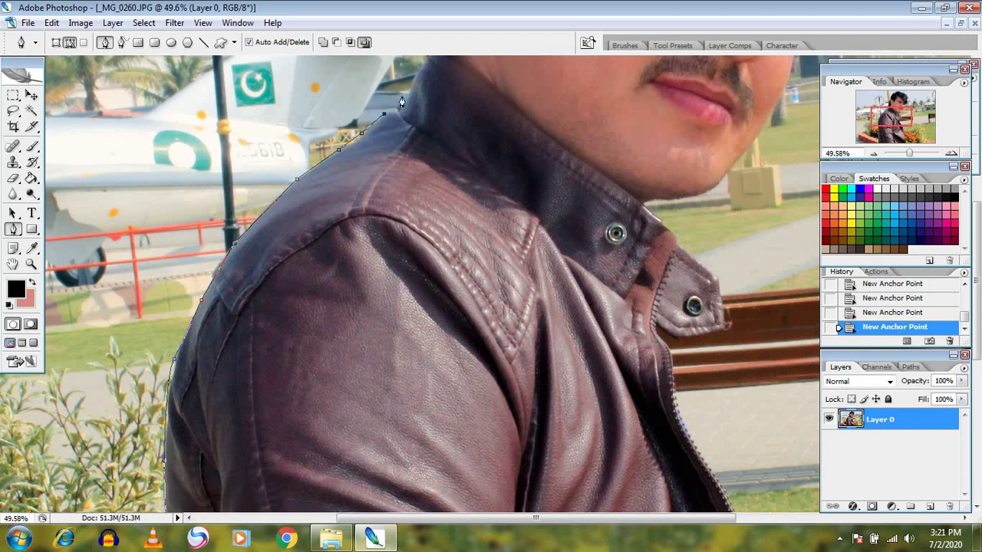
{"action": "left_click_drag", "start_coordinate": [413, 88], "coordinate": [240, 325]}
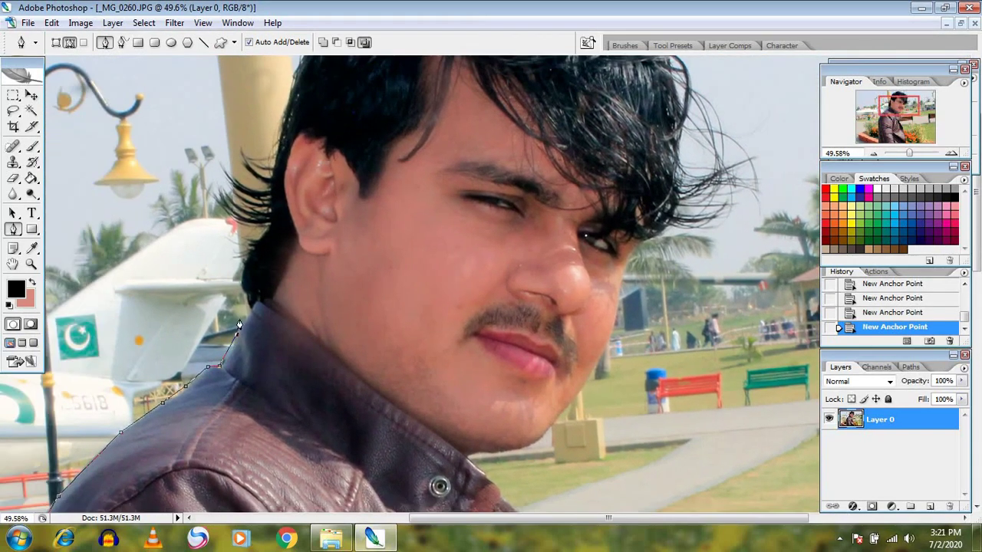
{"action": "left_click", "coordinate": [242, 289]}
{"action": "left_click", "coordinate": [232, 221]}
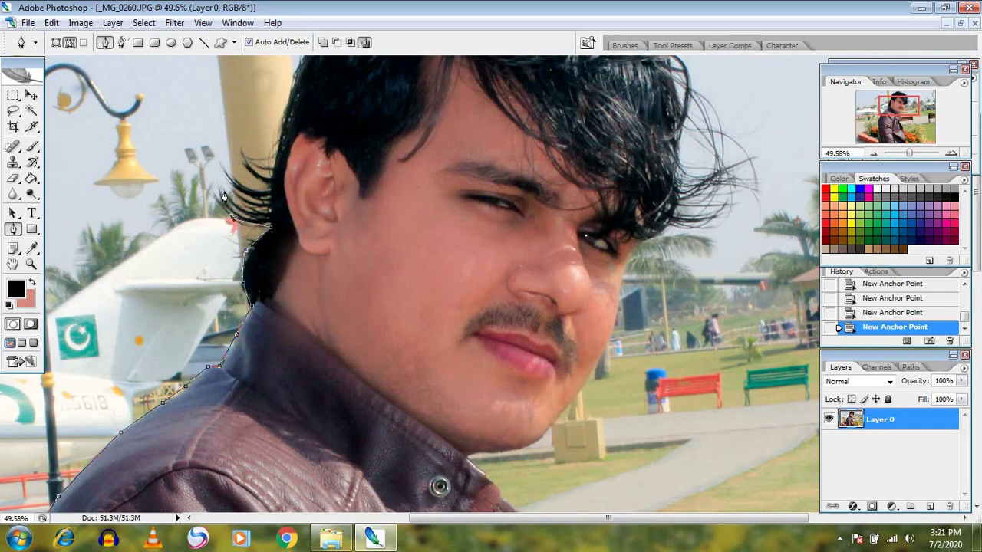
{"action": "left_click", "coordinate": [238, 161]}
{"action": "left_click_drag", "start_coordinate": [278, 138], "coordinate": [222, 267]}
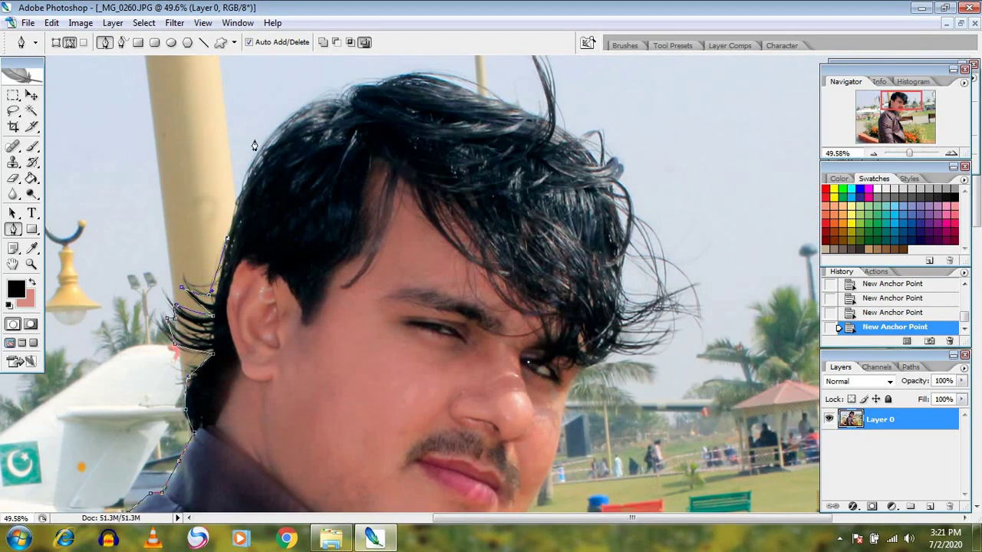
{"action": "left_click", "coordinate": [245, 180]}
{"action": "left_click", "coordinate": [277, 125]}
{"action": "left_click", "coordinate": [305, 105]}
- Extend the path across the top of the hair, around a stray strand, and down its right side
{"action": "left_click_drag", "start_coordinate": [500, 113], "coordinate": [351, 130]}
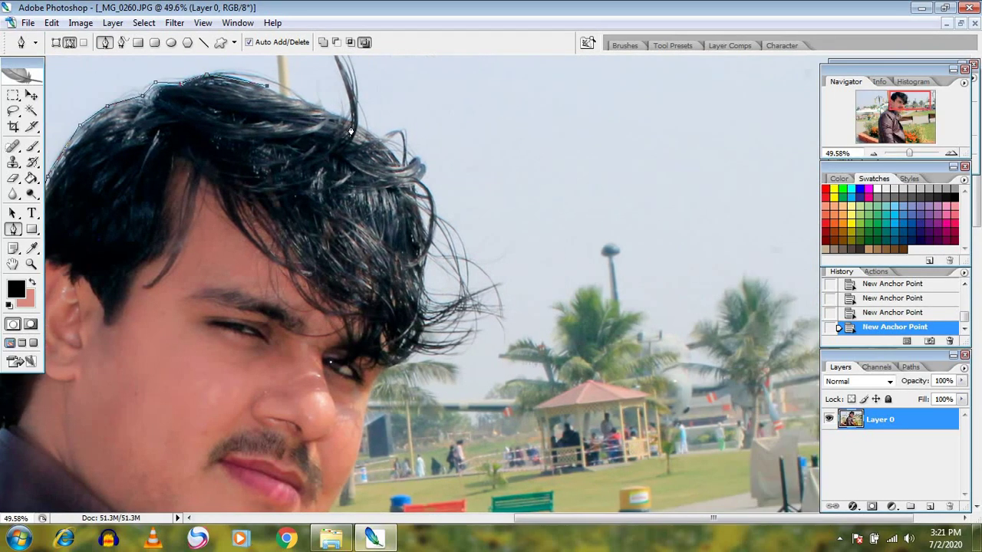
{"action": "left_click", "coordinate": [350, 119]}
{"action": "left_click_drag", "start_coordinate": [336, 60], "coordinate": [342, 67]}
{"action": "left_click", "coordinate": [360, 100]}
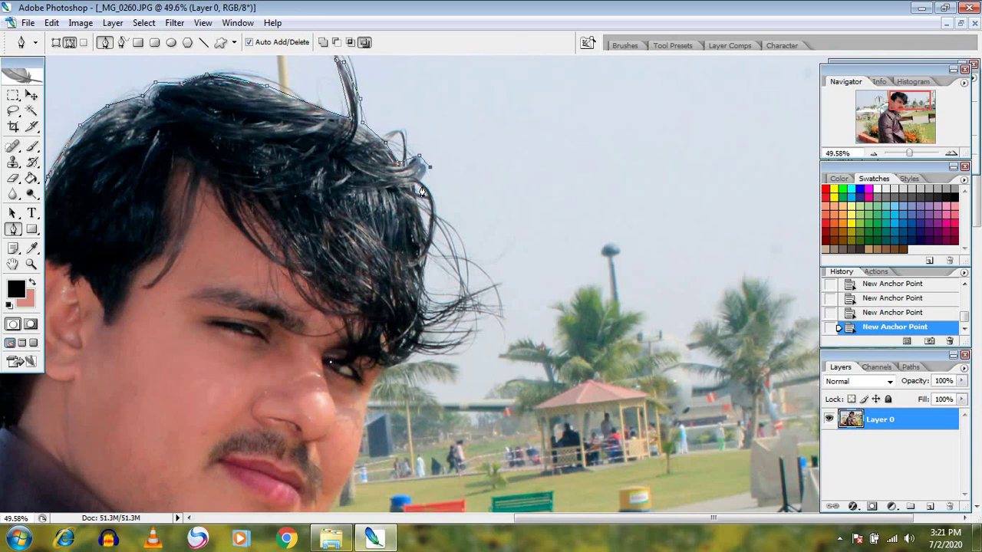
{"action": "left_click", "coordinate": [430, 290]}
{"action": "left_click", "coordinate": [470, 310]}
- Carry the path from beside the eye down the cheek edge to the jaw and chin
{"action": "left_click", "coordinate": [391, 366]}
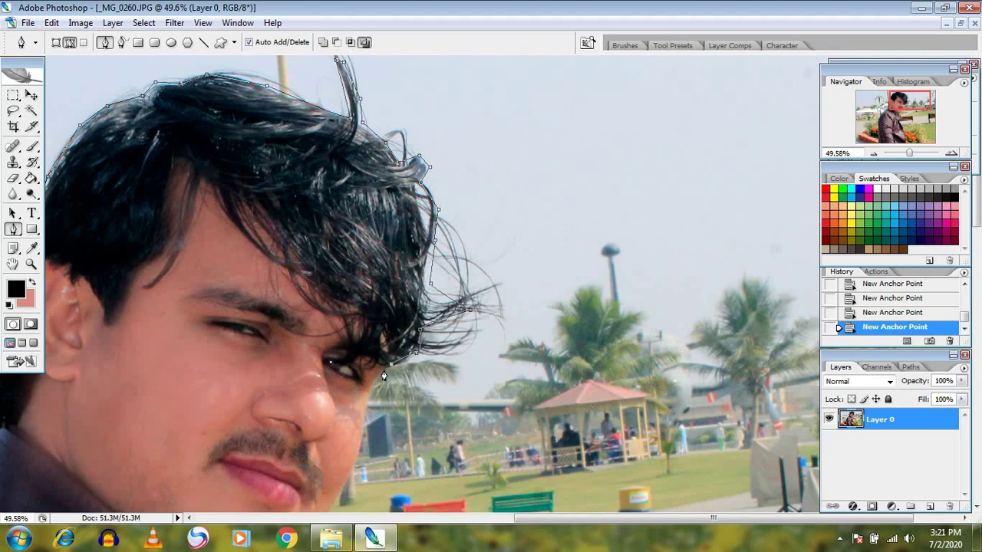
{"action": "left_click_drag", "start_coordinate": [373, 390], "coordinate": [427, 279]}
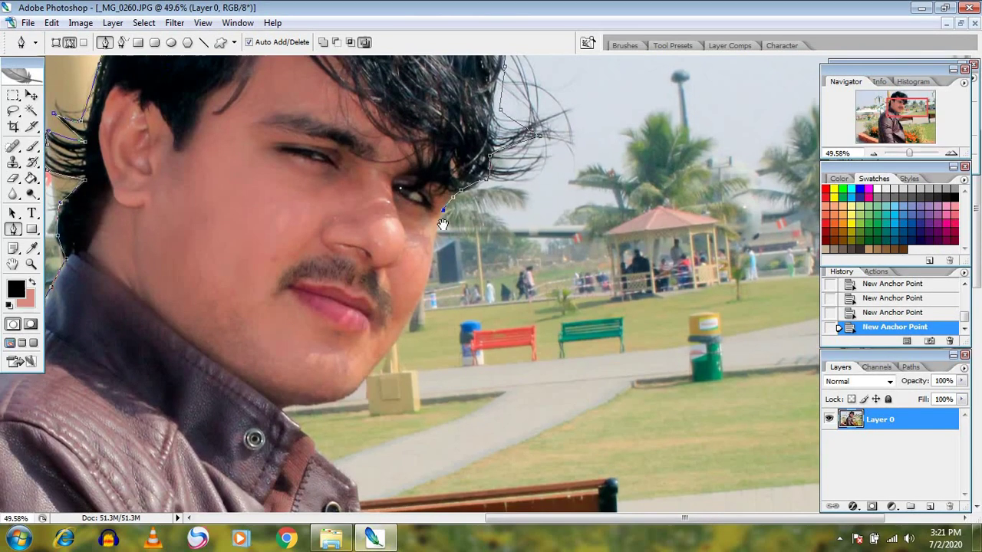
{"action": "scroll", "coordinate": [435, 255], "scroll_direction": "up", "scroll_amount": 1}
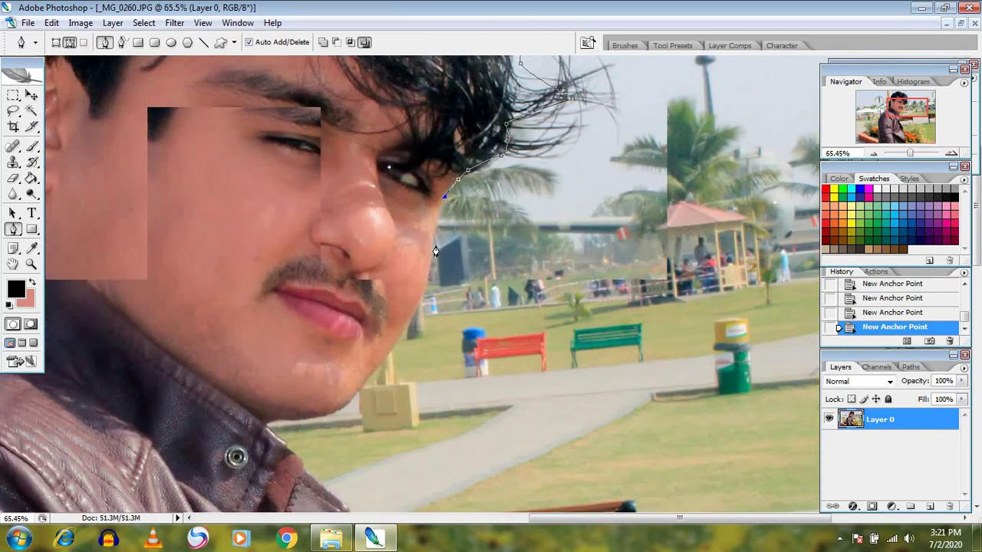
{"action": "left_click", "coordinate": [435, 239]}
{"action": "left_click", "coordinate": [429, 277]}
{"action": "left_click", "coordinate": [414, 318]}
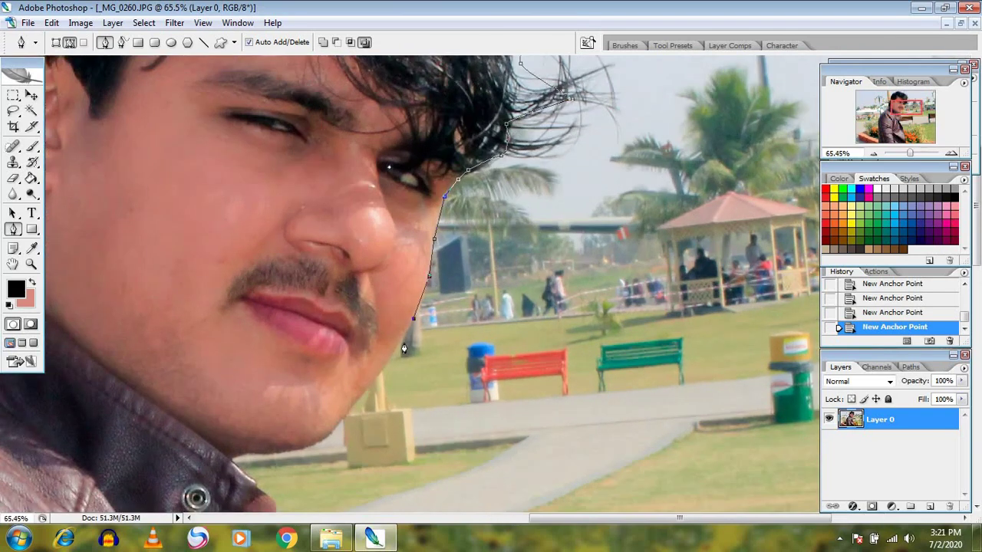
{"action": "left_click_drag", "start_coordinate": [397, 359], "coordinate": [454, 211]}
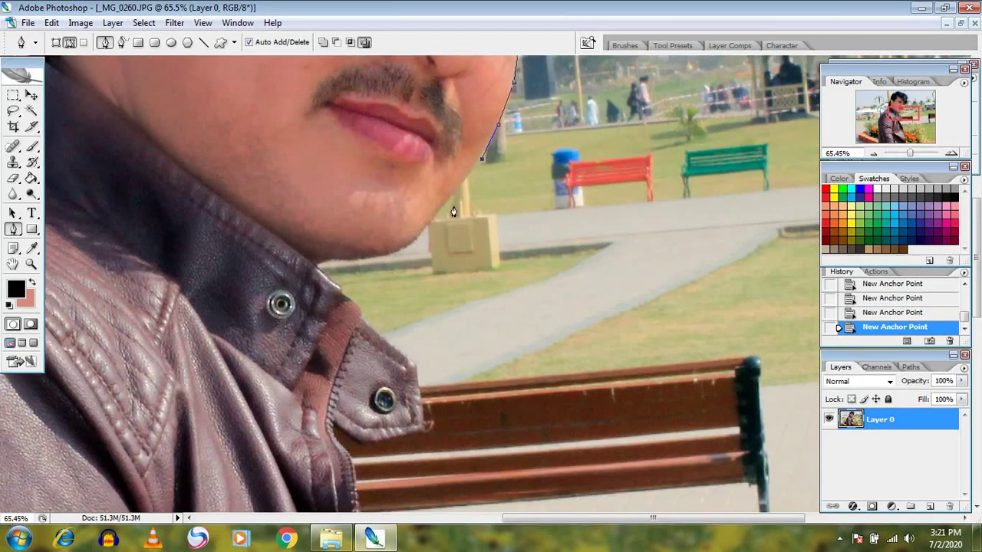
{"action": "left_click", "coordinate": [442, 206]}
{"action": "left_click", "coordinate": [420, 239]}
- Trace along the neck and around the collar to the flap and jacket front
{"action": "left_click", "coordinate": [350, 261]}
{"action": "left_click", "coordinate": [379, 335]}
{"action": "left_click", "coordinate": [416, 361]}
{"action": "scroll", "coordinate": [425, 414], "scroll_direction": "down", "scroll_amount": 1}
{"action": "scroll", "coordinate": [454, 150], "scroll_direction": "down", "scroll_amount": 4}
{"action": "left_click", "coordinate": [423, 138]}
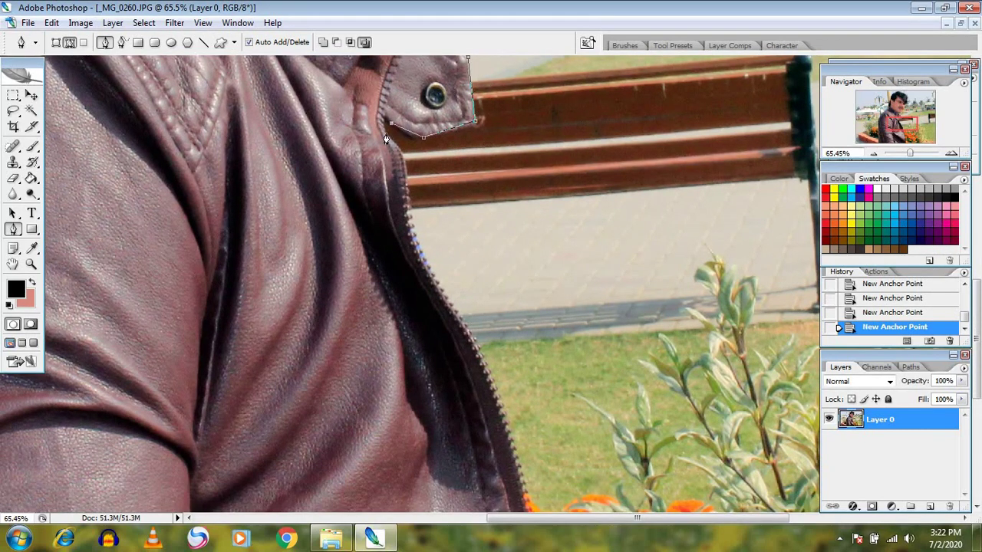
{"action": "left_click", "coordinate": [412, 217]}
- Follow the zipper down to the photo's bottom, redoing one stray point, then fit the photo in view
{"action": "left_click_drag", "start_coordinate": [451, 311], "coordinate": [310, 105]}
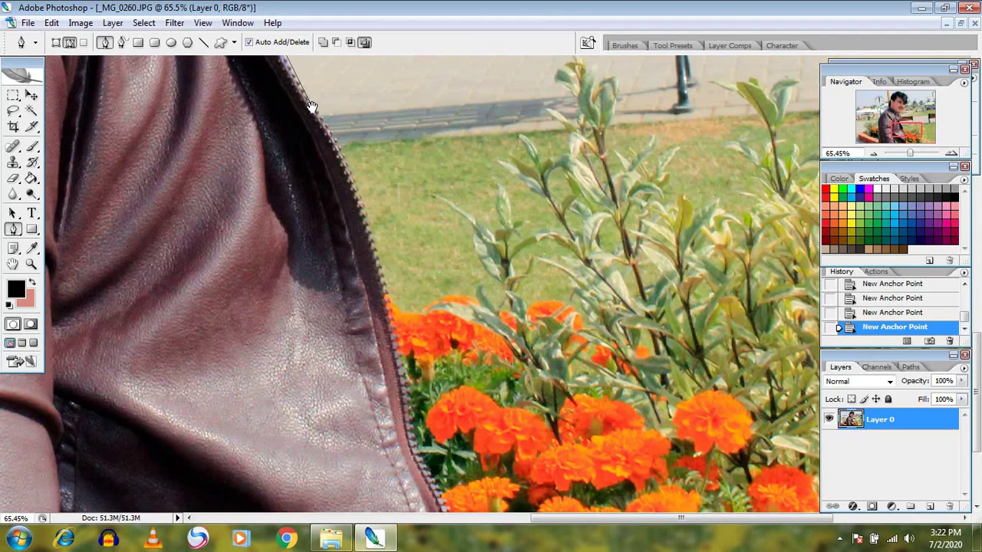
{"action": "left_click", "coordinate": [354, 181]}
{"action": "left_click", "coordinate": [379, 266]}
{"action": "left_click", "coordinate": [399, 400]}
{"action": "left_click", "coordinate": [903, 315]}
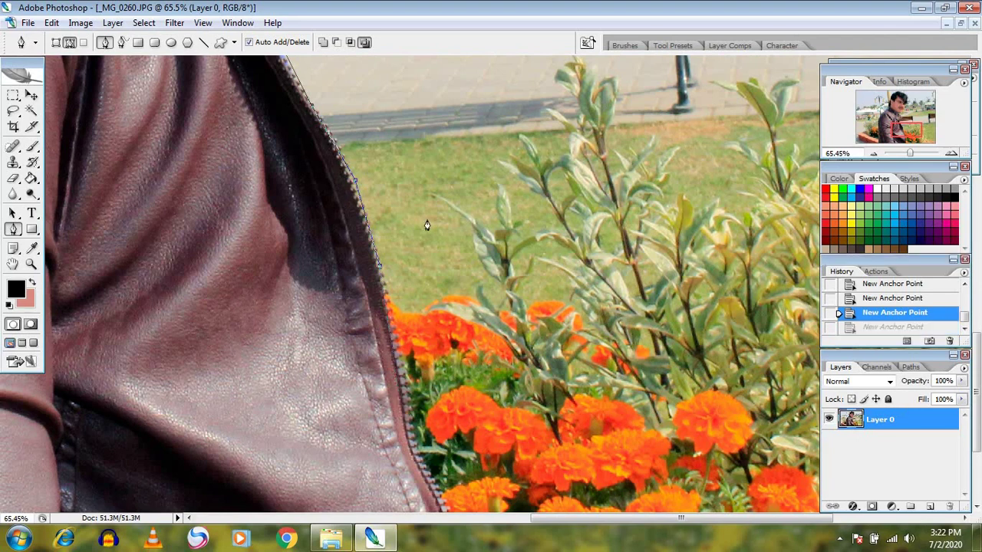
{"action": "left_click", "coordinate": [408, 404]}
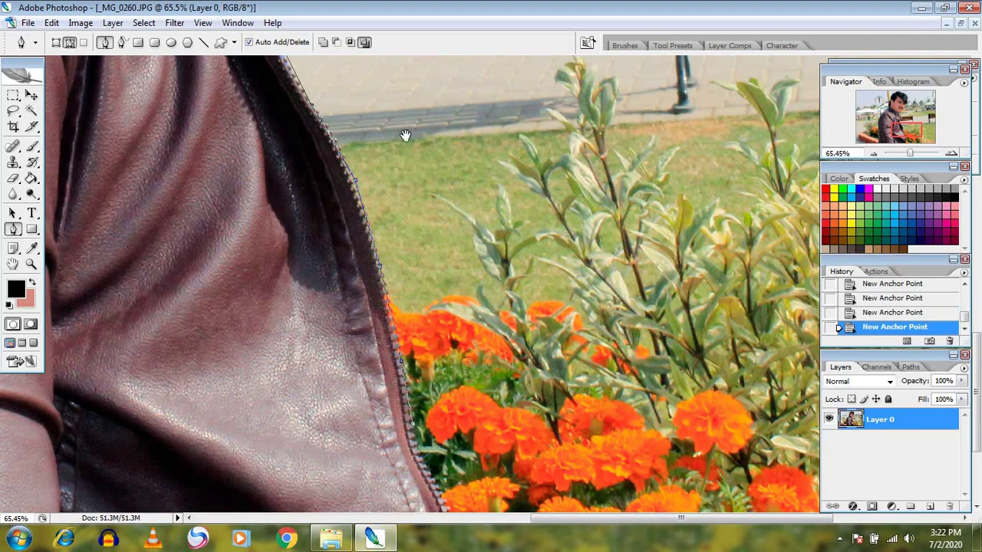
{"action": "scroll", "coordinate": [407, 169], "scroll_direction": "down", "scroll_amount": 5}
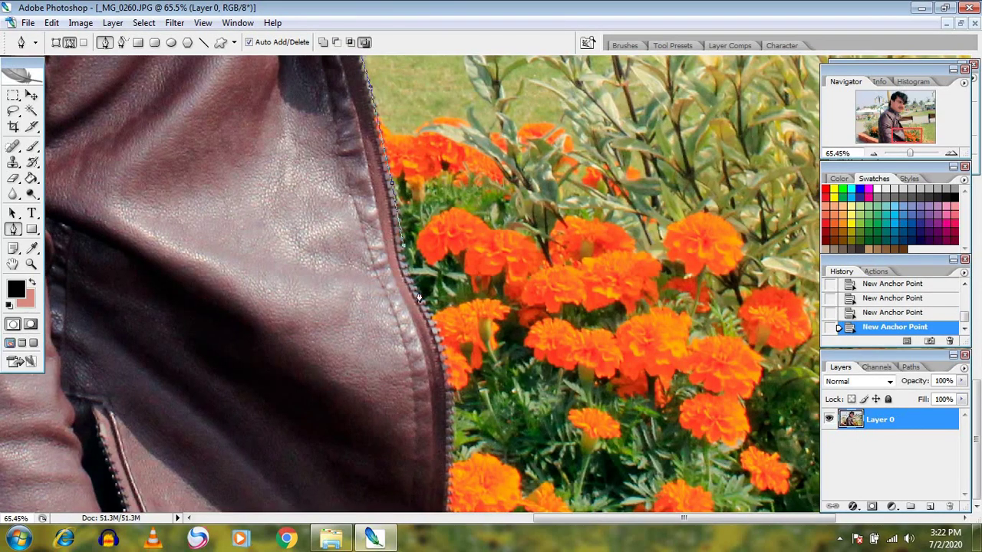
{"action": "left_click", "coordinate": [435, 320]}
{"action": "left_click", "coordinate": [449, 468]}
{"action": "scroll", "coordinate": [476, 501], "scroll_direction": "left", "scroll_amount": 2}
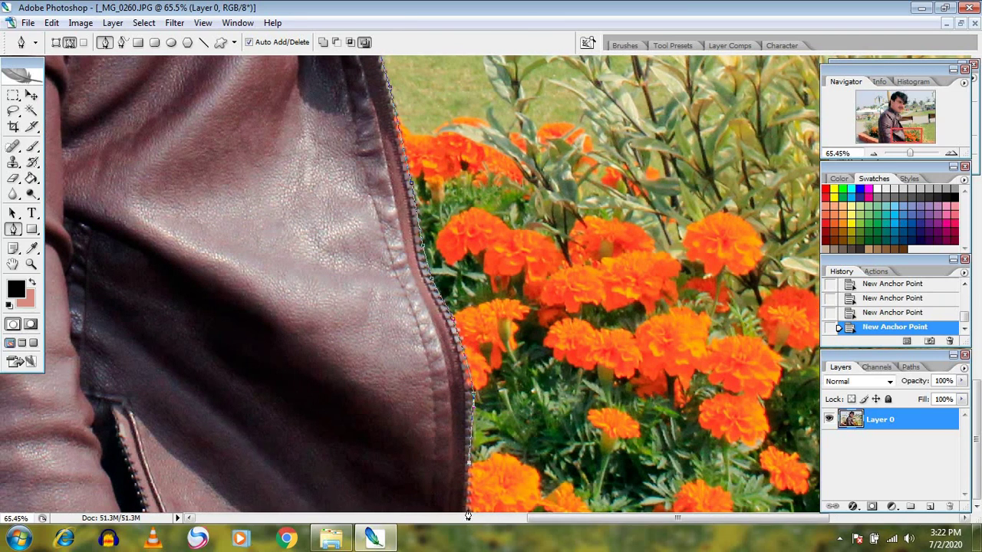
{"action": "key", "text": "ctrl+0"}
- Close the path at its starting point and convert it into a selection around the man
{"action": "scroll", "coordinate": [426, 264], "scroll_direction": "down", "scroll_amount": 1}
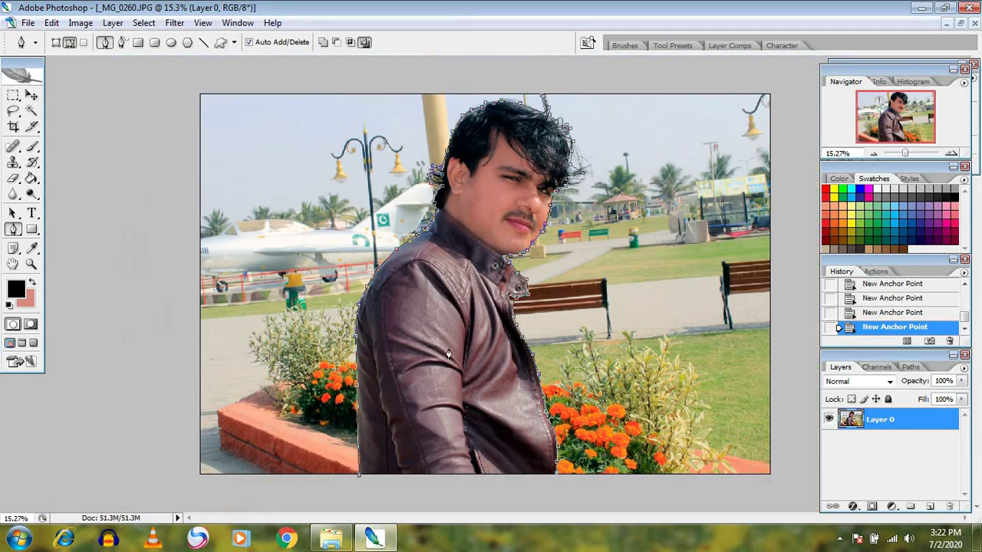
{"action": "left_click", "coordinate": [358, 474]}
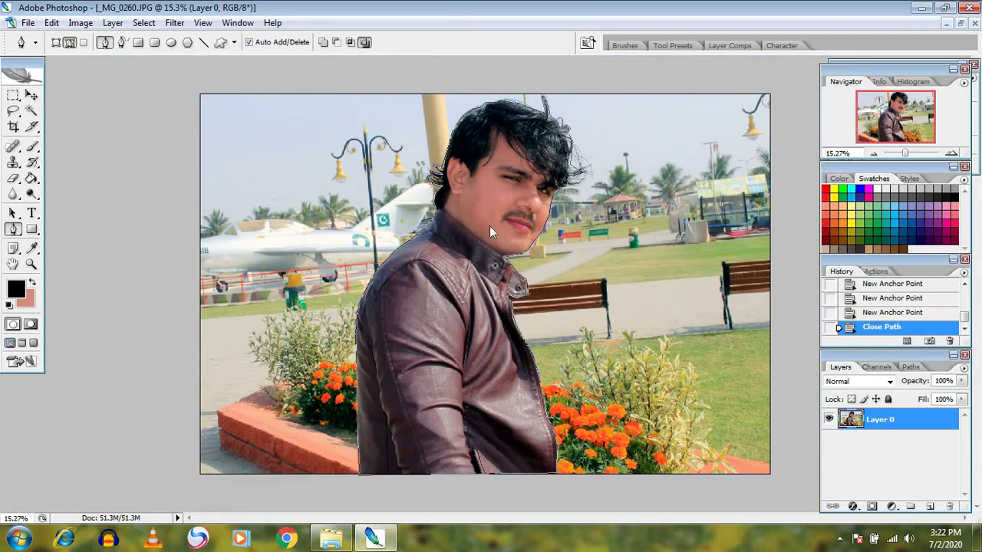
{"action": "right_click", "coordinate": [487, 208]}
{"action": "left_click", "coordinate": [537, 277]}
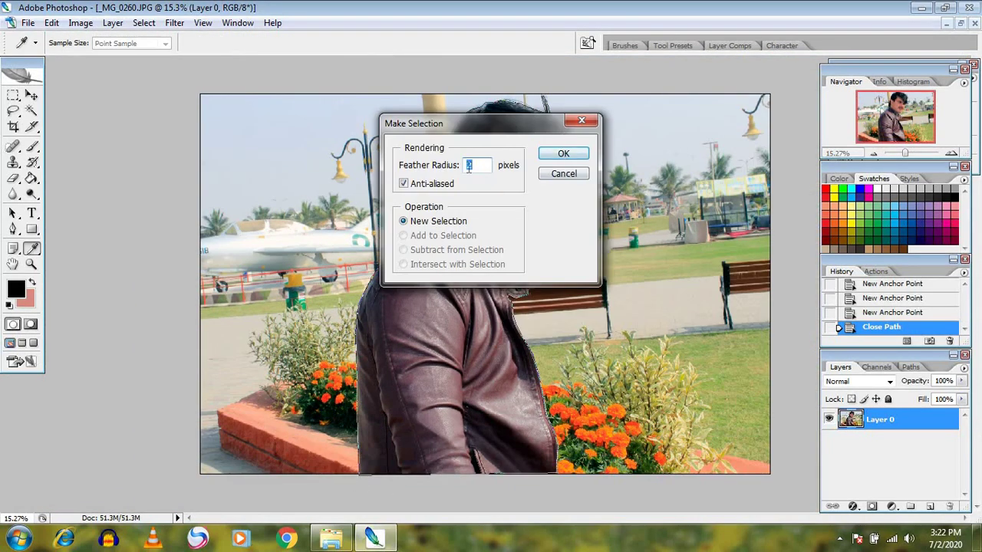
{"action": "left_click", "coordinate": [560, 153]}
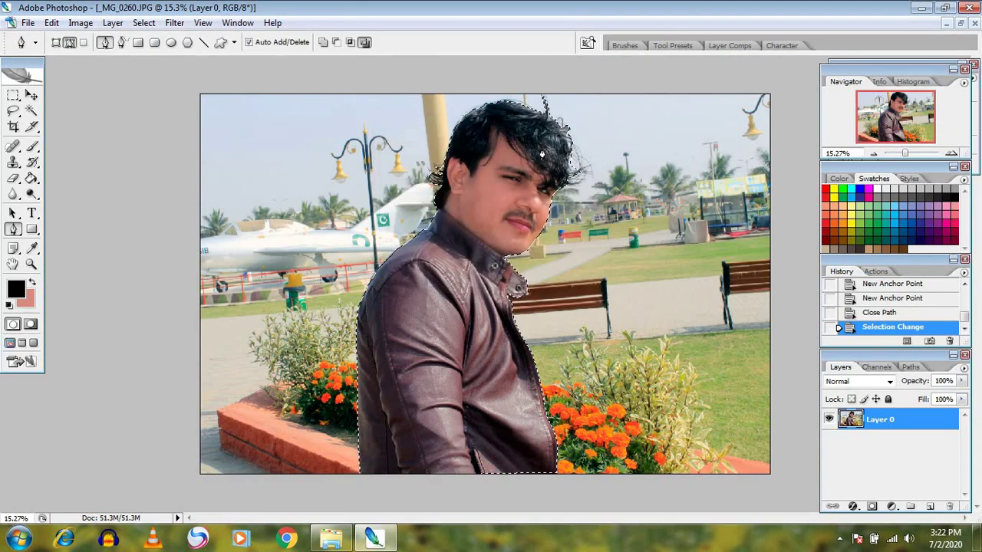
- Apply Select > Inverse so the background is selected instead
{"action": "scroll", "coordinate": [235, 125], "scroll_direction": "down", "scroll_amount": 1}
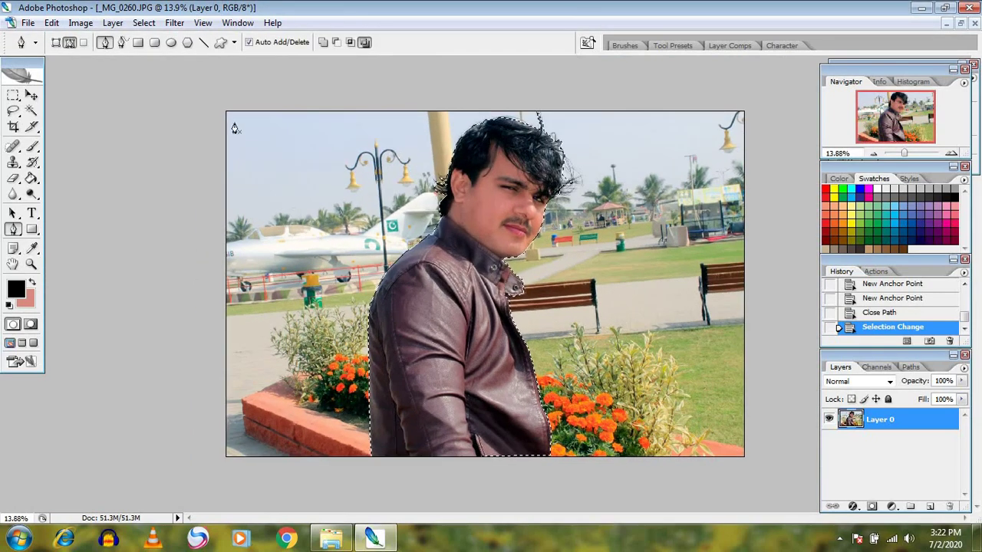
{"action": "left_click", "coordinate": [144, 22]}
{"action": "left_click", "coordinate": [158, 76]}
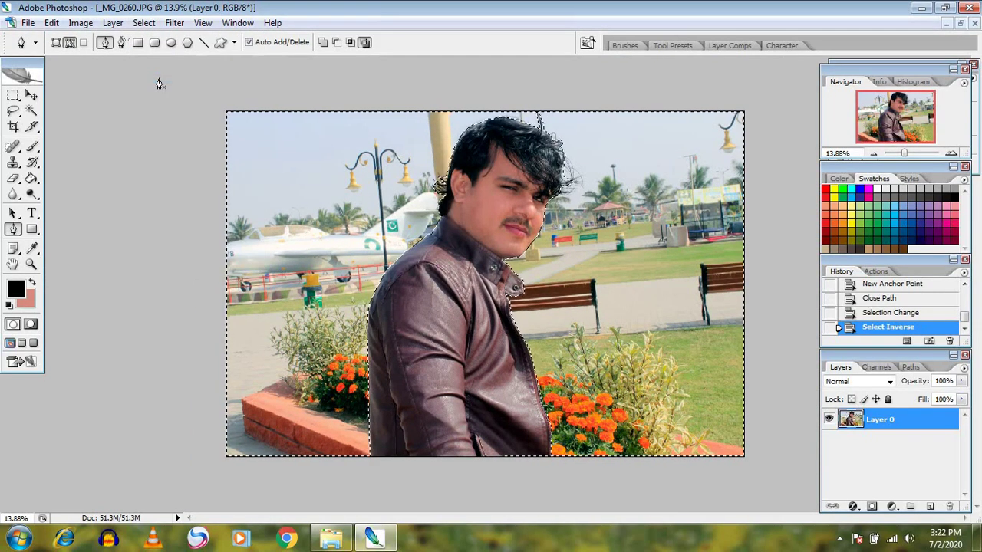
- Apply Hue/Saturation to the park background with Saturation +51 and Hue +5
{"action": "key", "text": "ctrl+u"}
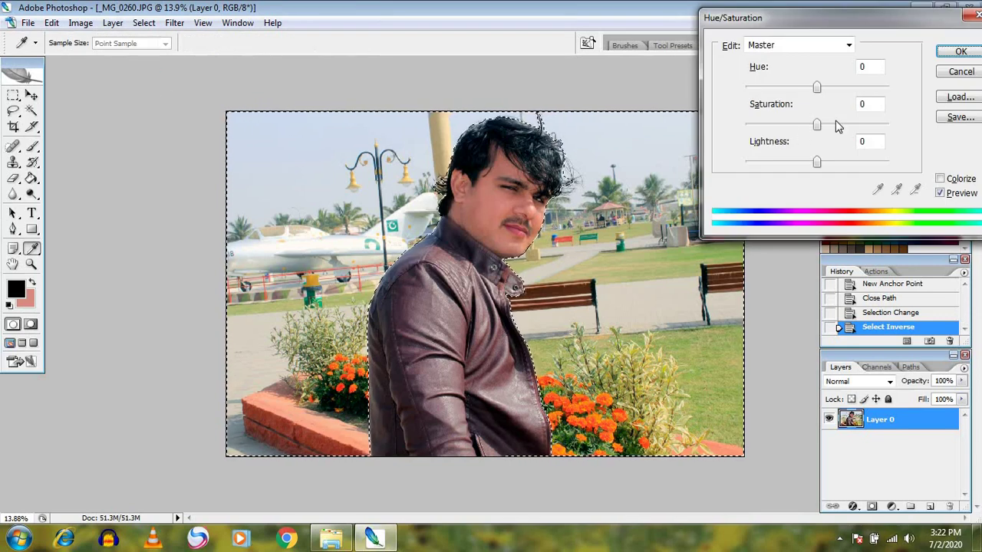
{"action": "left_click_drag", "start_coordinate": [817, 124], "coordinate": [850, 125]}
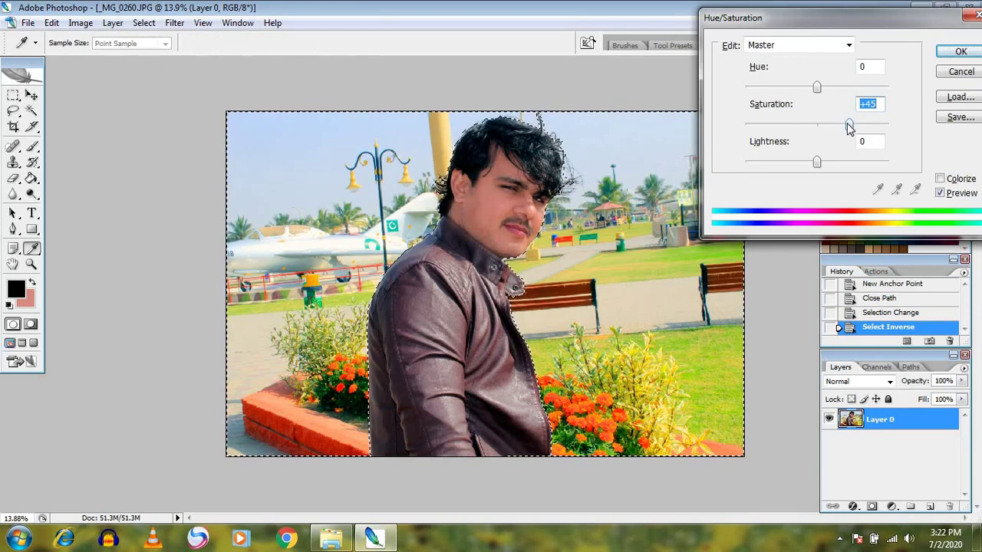
{"action": "left_click_drag", "start_coordinate": [849, 125], "coordinate": [855, 125]}
{"action": "left_click", "coordinate": [809, 89]}
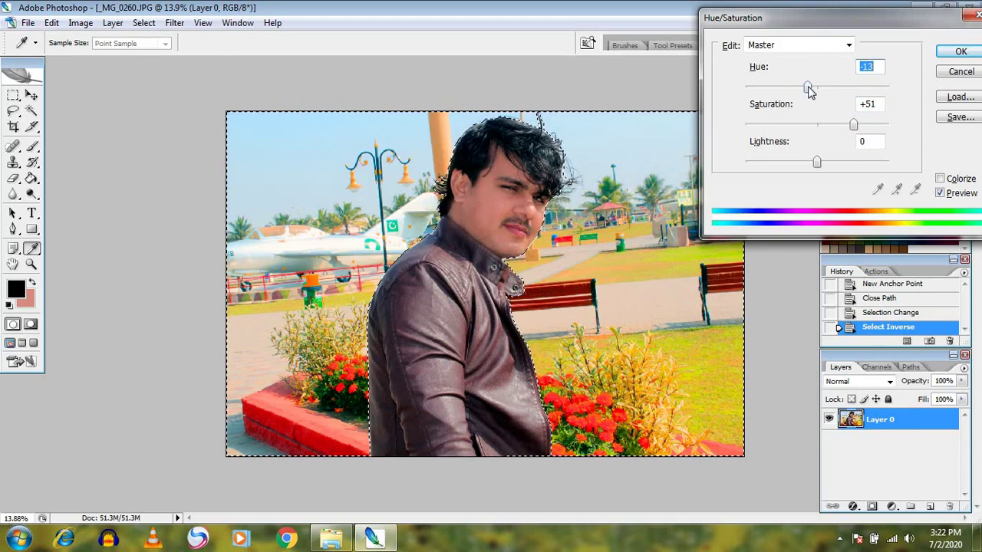
{"action": "left_click_drag", "start_coordinate": [811, 90], "coordinate": [822, 94]}
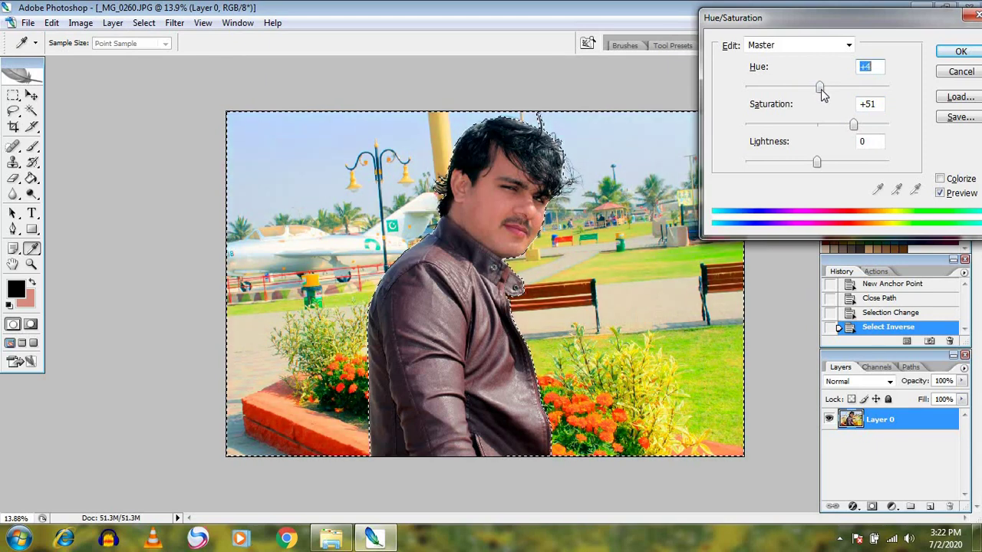
{"action": "left_click_drag", "start_coordinate": [821, 90], "coordinate": [820, 90]}
{"action": "left_click", "coordinate": [960, 52]}
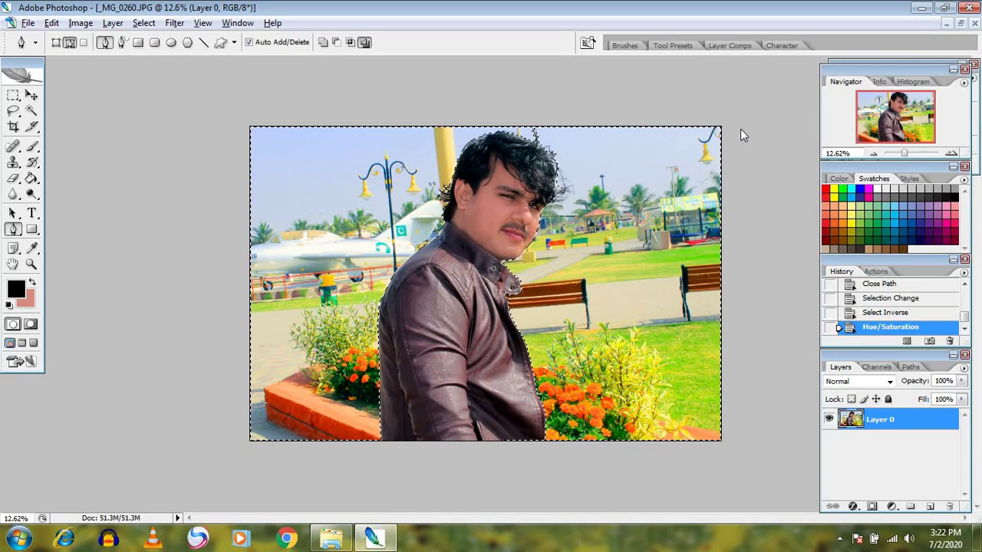
- Open Selective Color and set Greens to Cyan +100, Magenta -100, Yellow +100, Black +100
{"action": "key", "text": "alt+i"}
{"action": "key", "text": "a"}
{"action": "key", "text": "s"}
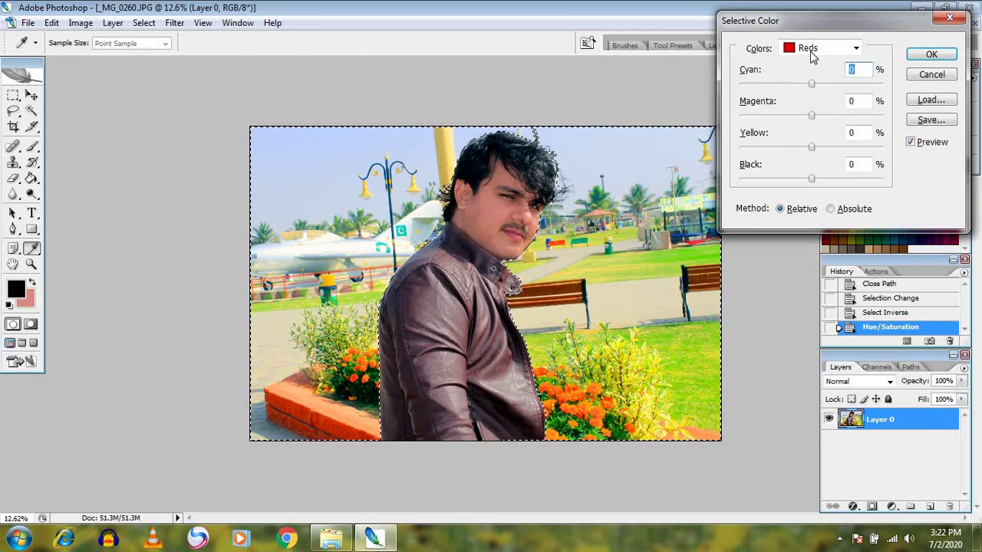
{"action": "left_click", "coordinate": [813, 51]}
{"action": "left_click", "coordinate": [811, 90]}
{"action": "left_click_drag", "start_coordinate": [812, 83], "coordinate": [740, 84]}
{"action": "left_click_drag", "start_coordinate": [811, 84], "coordinate": [936, 100]}
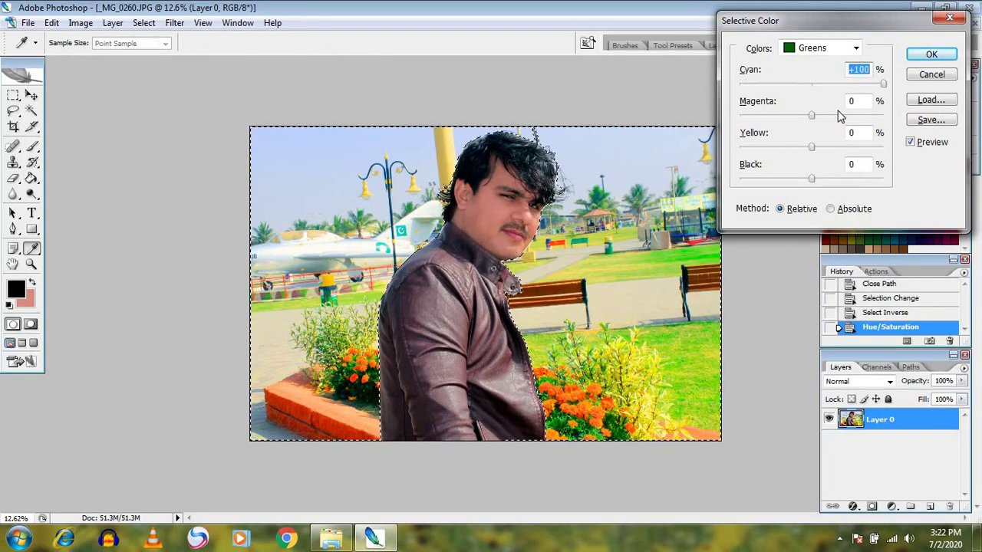
{"action": "left_click_drag", "start_coordinate": [811, 115], "coordinate": [700, 138]}
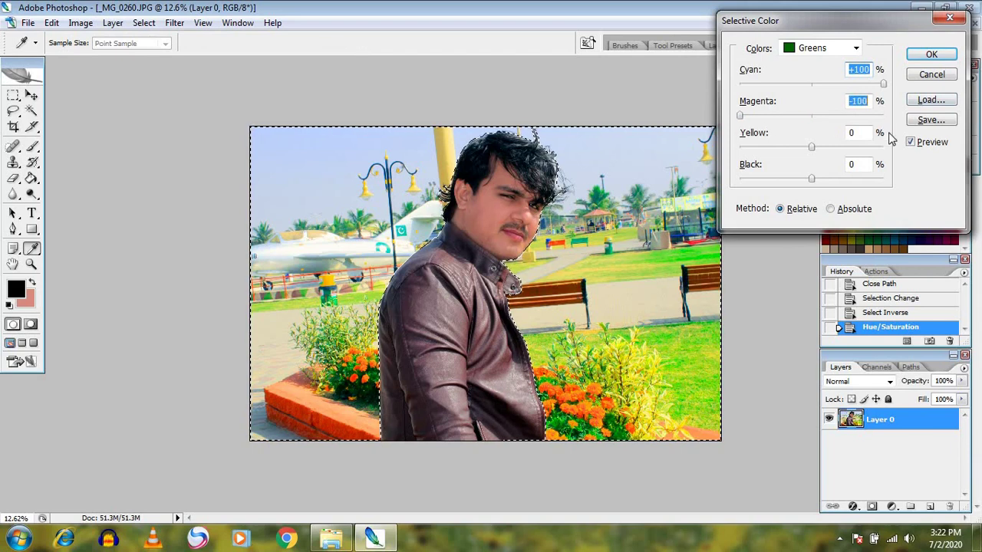
{"action": "left_click_drag", "start_coordinate": [872, 137], "coordinate": [923, 145]}
{"action": "left_click_drag", "start_coordinate": [700, 143], "coordinate": [690, 132]}
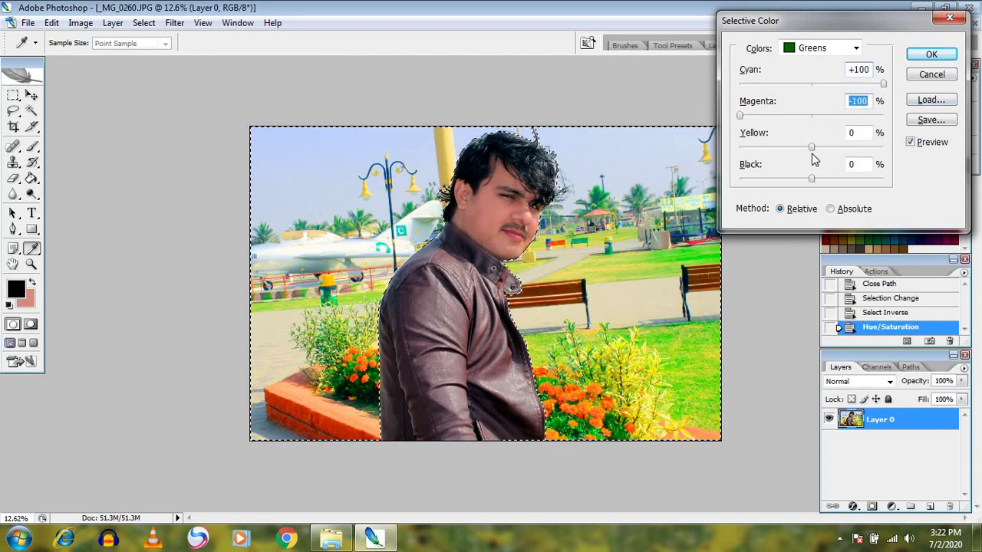
{"action": "left_click_drag", "start_coordinate": [811, 147], "coordinate": [809, 148]}
{"action": "left_click_drag", "start_coordinate": [956, 172], "coordinate": [962, 173]}
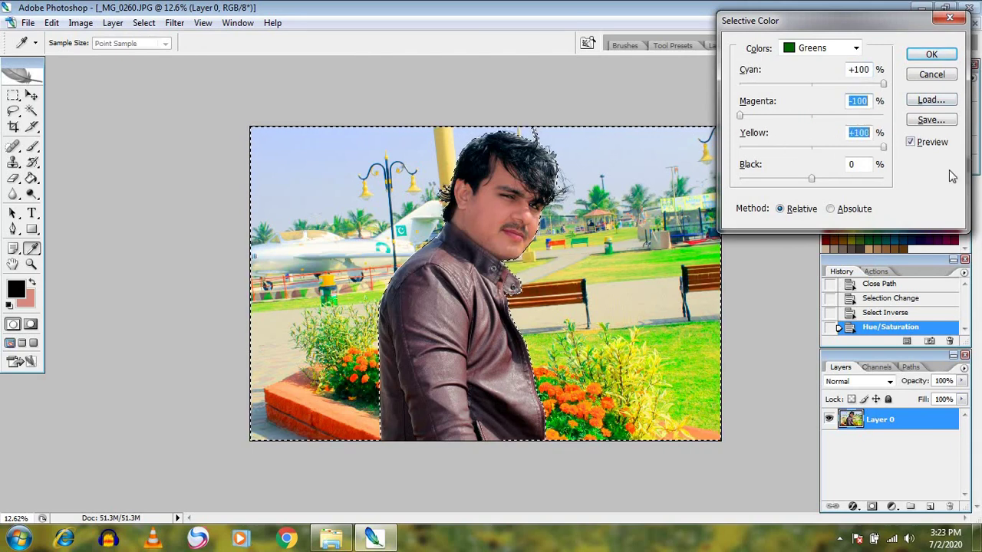
{"action": "left_click_drag", "start_coordinate": [811, 179], "coordinate": [921, 191]}
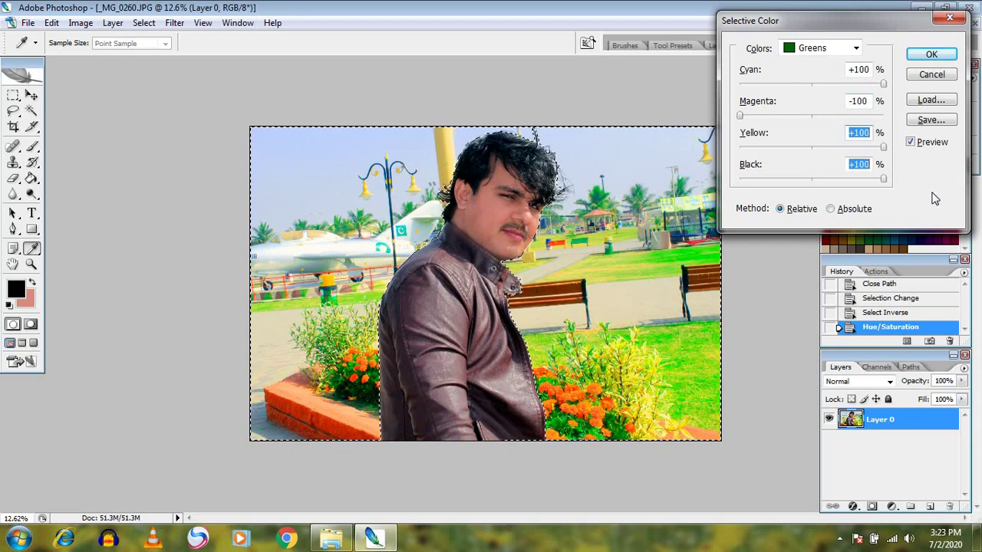
- Set the Yellows range to Cyan +100, Magenta +2 and Yellow +100
{"action": "left_click", "coordinate": [817, 48]}
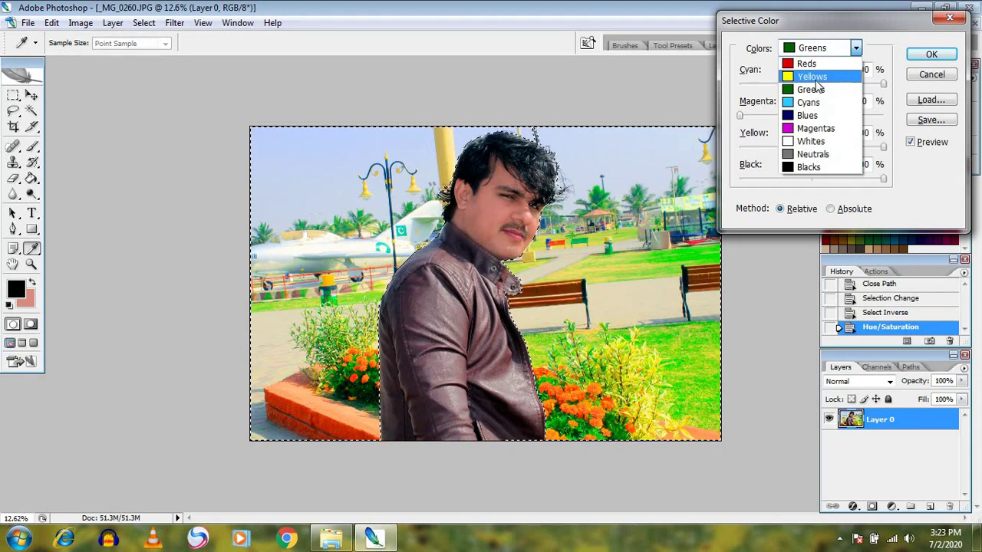
{"action": "left_click", "coordinate": [817, 80]}
{"action": "mouse_move", "coordinate": [775, 84]}
{"action": "left_mouse_down"}
{"action": "mouse_move", "coordinate": [899, 136]}
{"action": "mouse_move", "coordinate": [816, 115]}
{"action": "mouse_move", "coordinate": [842, 126]}
{"action": "mouse_move", "coordinate": [890, 126]}
{"action": "left_mouse_up"}
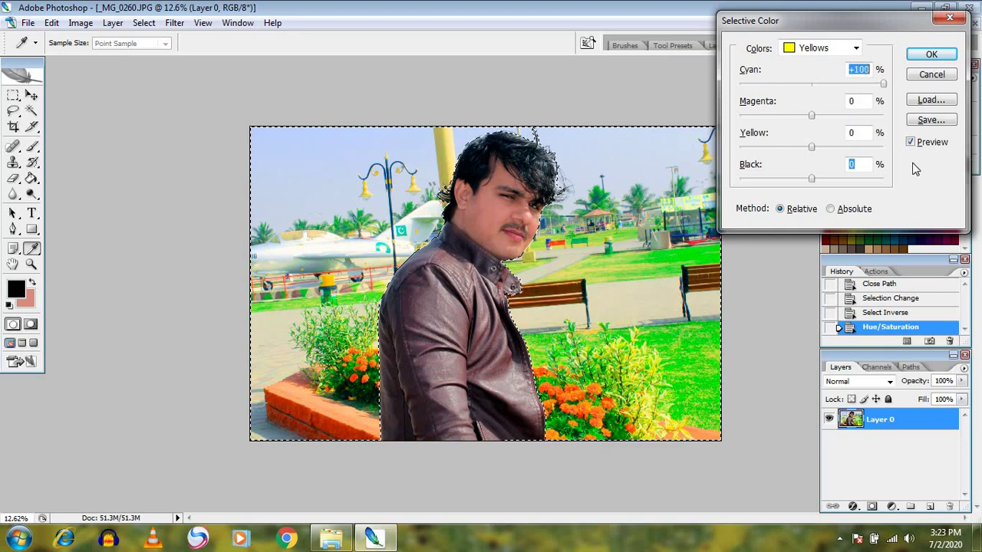
{"action": "mouse_move", "coordinate": [811, 115]}
{"action": "left_mouse_down"}
{"action": "mouse_move", "coordinate": [700, 120]}
{"action": "mouse_move", "coordinate": [923, 161]}
{"action": "mouse_move", "coordinate": [813, 150]}
{"action": "left_mouse_up"}
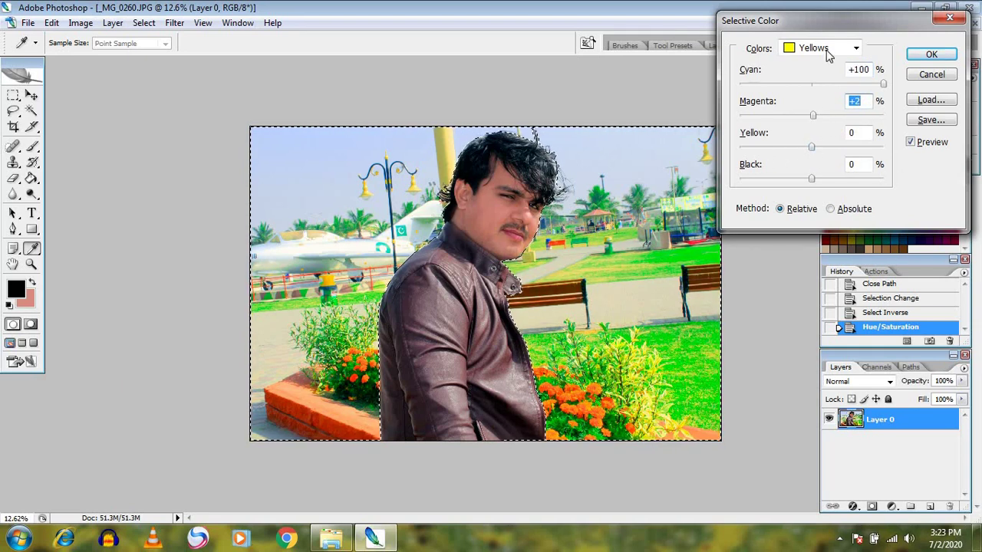
{"action": "left_click_drag", "start_coordinate": [812, 146], "coordinate": [976, 187]}
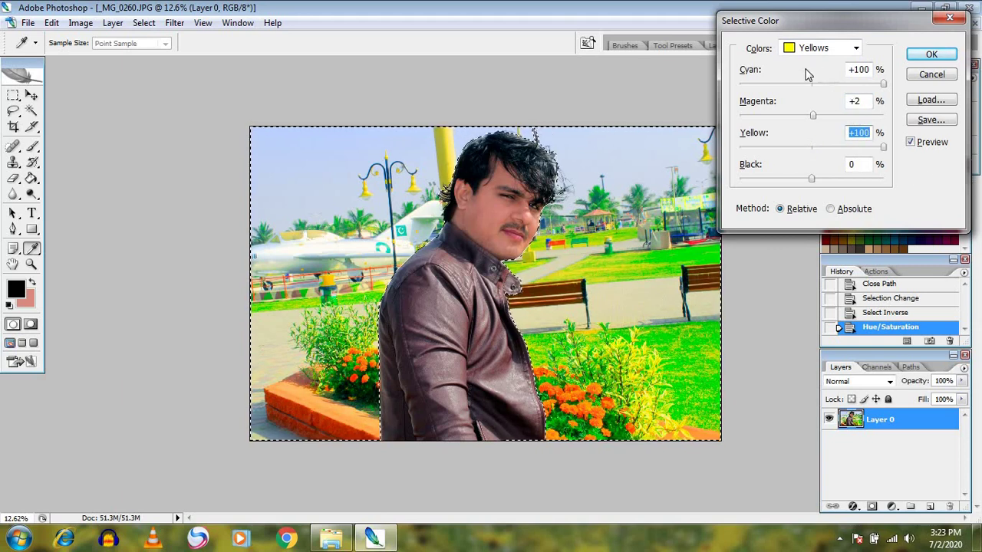
{"action": "left_click", "coordinate": [812, 147]}
{"action": "left_click_drag", "start_coordinate": [813, 148], "coordinate": [942, 174]}
{"action": "left_click", "coordinate": [829, 48]}
- Set the Cyans range to Cyan +100, Magenta +100 and Yellow -100
{"action": "left_click", "coordinate": [808, 102]}
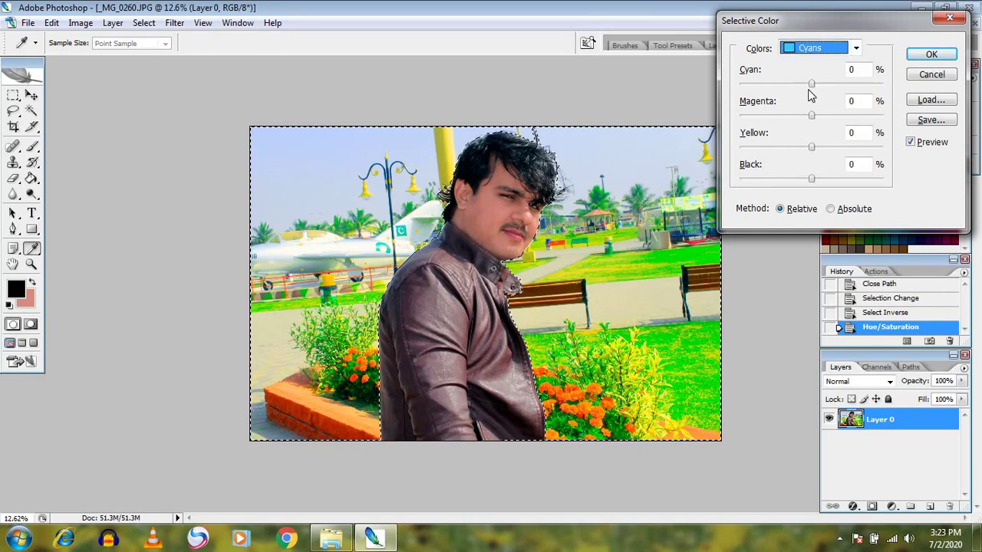
{"action": "left_click_drag", "start_coordinate": [745, 85], "coordinate": [678, 89]}
{"action": "type", "text": "100"}
{"action": "left_click_drag", "start_coordinate": [741, 115], "coordinate": [676, 119]}
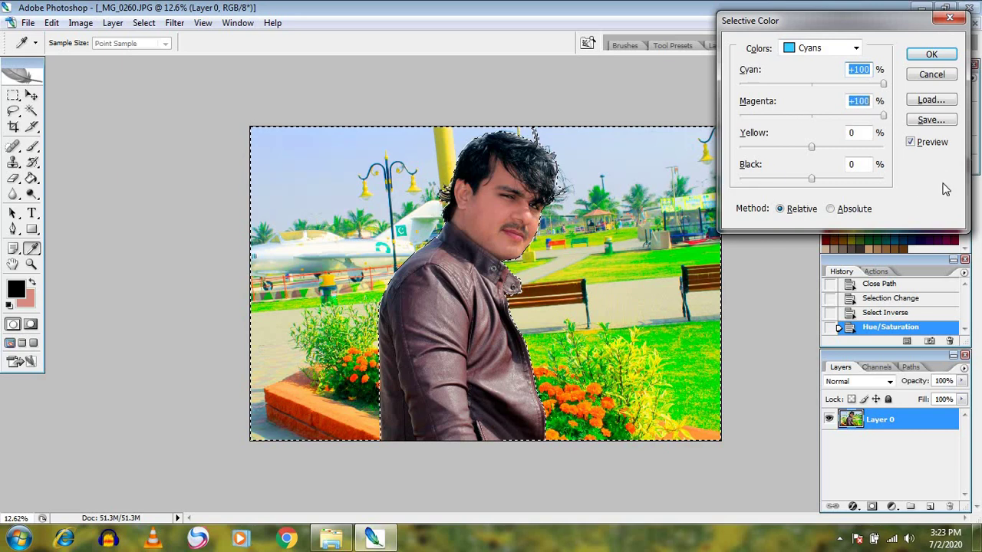
{"action": "type", "text": "100"}
{"action": "left_click_drag", "start_coordinate": [811, 148], "coordinate": [661, 147]}
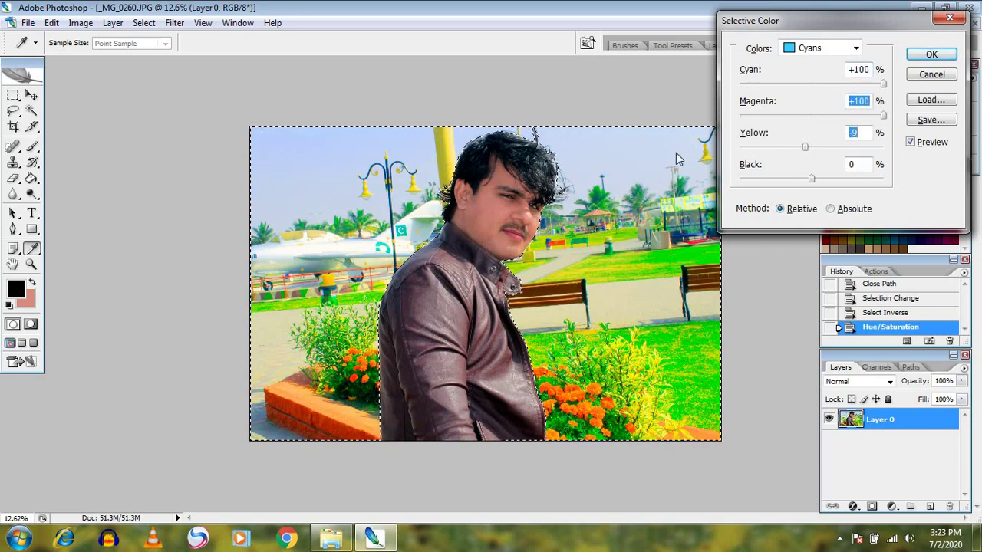
{"action": "type", "text": "100"}
{"action": "type", "text": "-100"}
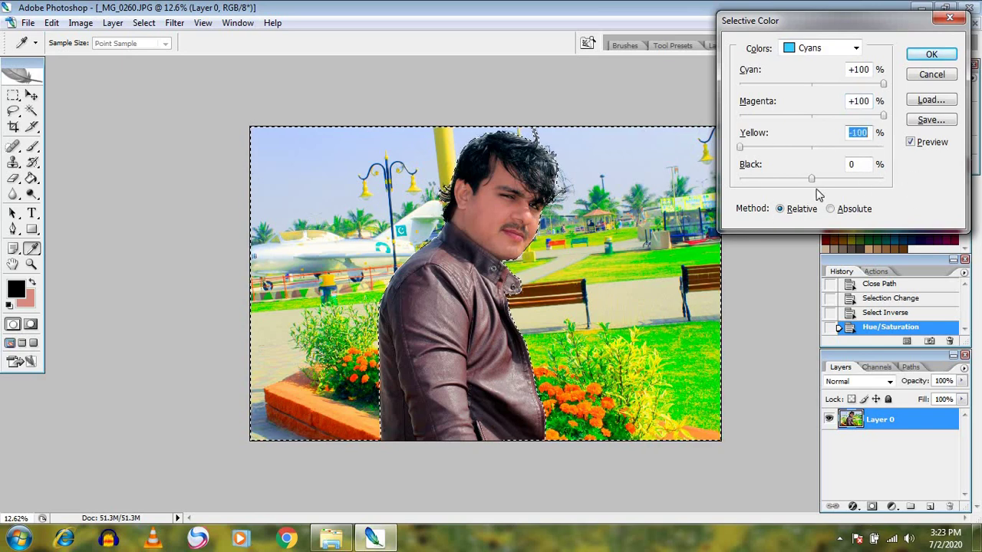
{"action": "key", "text": "Tab"}
{"action": "type", "text": "100"}
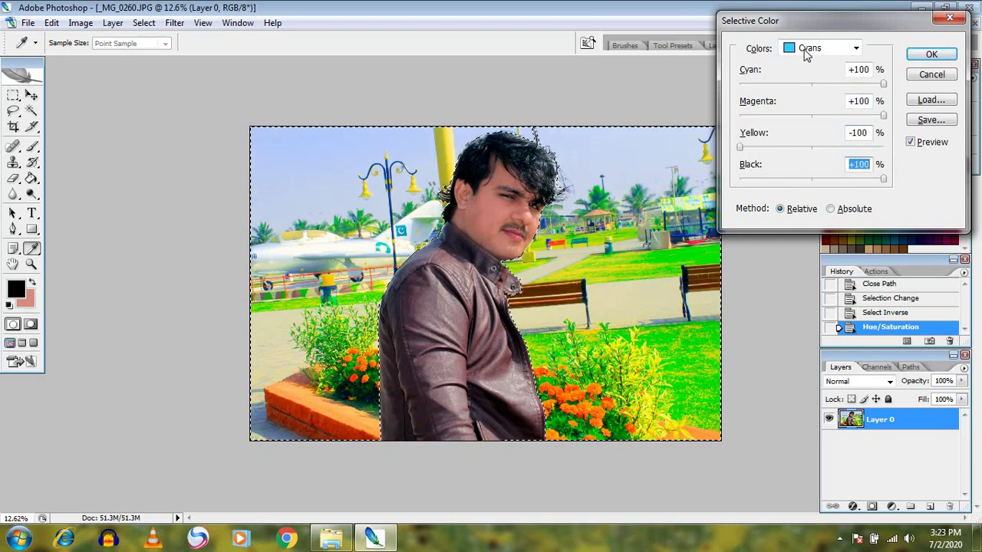
- Set the Blues range to +100 for Cyan, Magenta, Yellow and Black
{"action": "left_click", "coordinate": [857, 48]}
{"action": "left_click", "coordinate": [811, 115]}
{"action": "key", "text": "Tab"}
{"action": "type", "text": "100"}
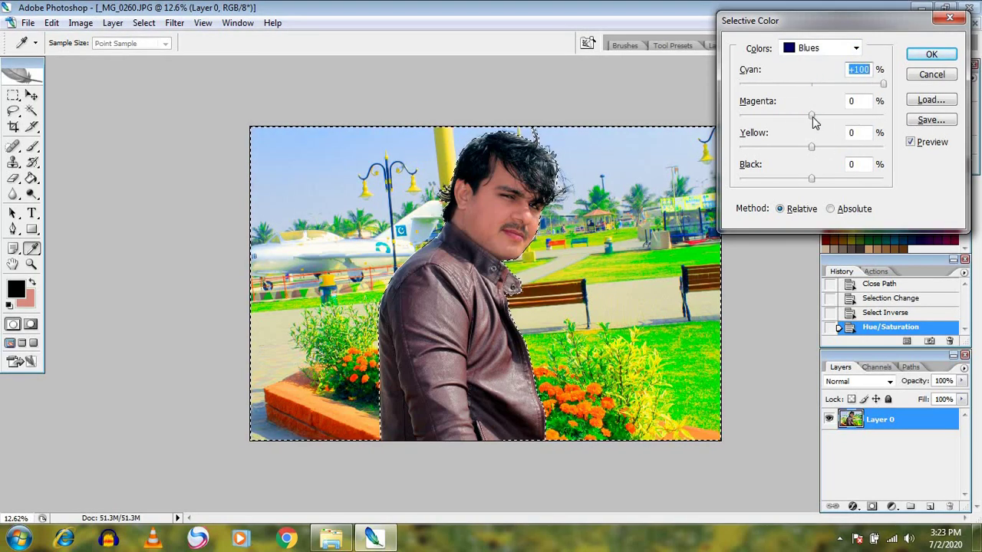
{"action": "key", "text": "Tab"}
{"action": "type", "text": "100"}
{"action": "key", "text": "Tab"}
{"action": "type", "text": "100"}
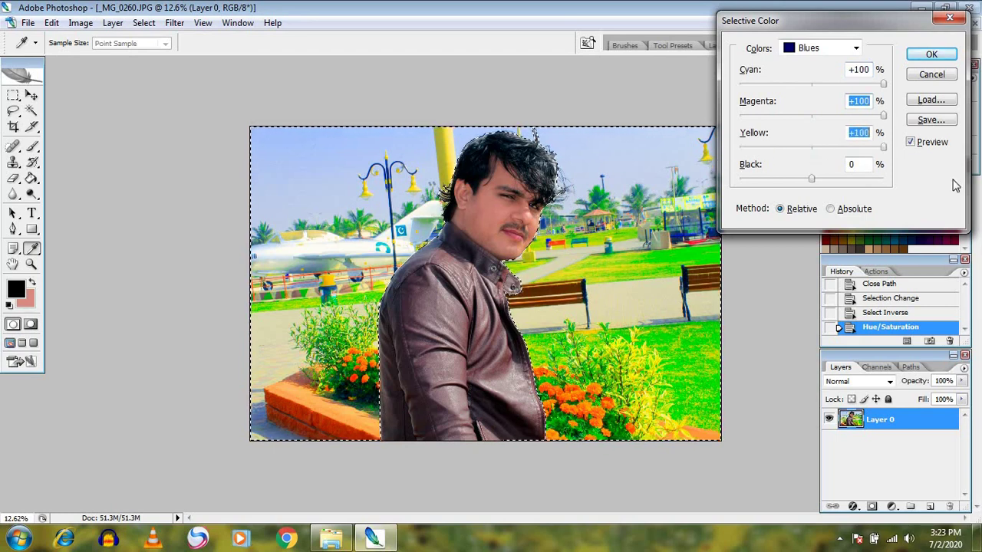
{"action": "key", "text": "Tab"}
{"action": "type", "text": "100"}
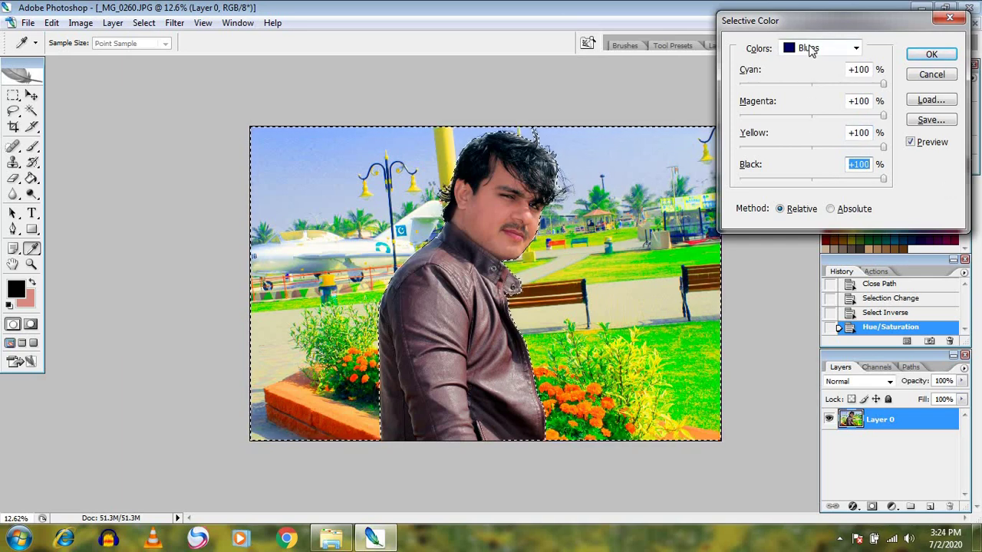
{"action": "left_click", "coordinate": [809, 48]}
{"action": "left_click", "coordinate": [806, 142]}
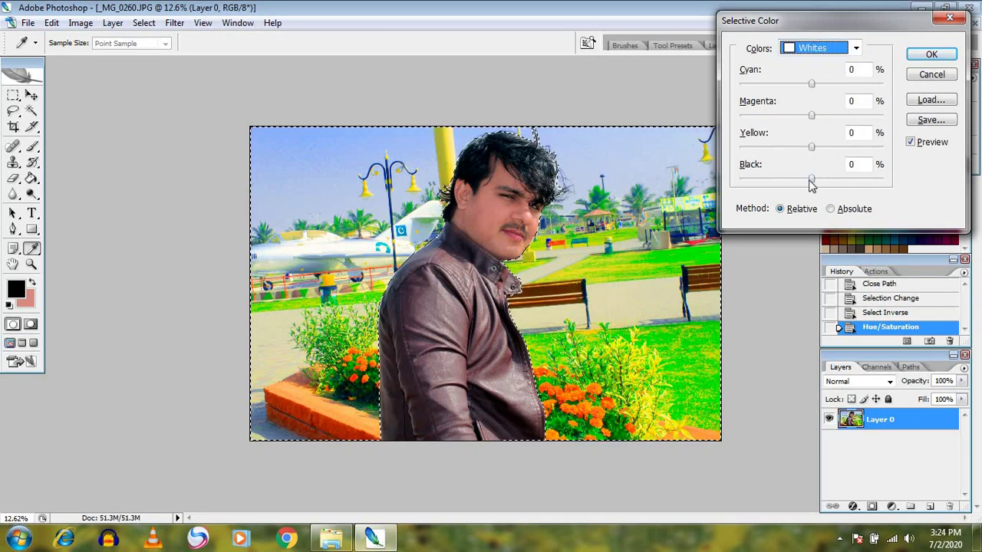
- Set the Whites range to Cyan -2, Magenta +5, Yellow 0 and Black +100
{"action": "left_click_drag", "start_coordinate": [812, 178], "coordinate": [751, 179]}
{"action": "key", "text": "shift+Up"}
{"action": "key", "text": "shift+Up"}
{"action": "key", "text": "shift+Up"}
{"action": "key", "text": "shift+Up"}
{"action": "key", "text": "shift+Up"}
{"action": "key", "text": "shift+Up"}
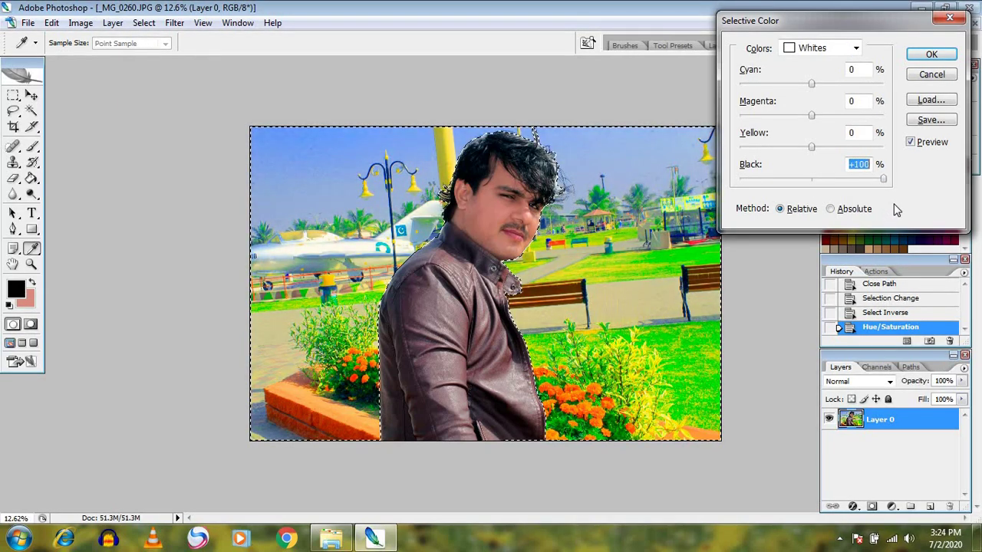
{"action": "mouse_move", "coordinate": [811, 85]}
{"action": "left_mouse_down"}
{"action": "mouse_move", "coordinate": [744, 86]}
{"action": "mouse_move", "coordinate": [842, 86]}
{"action": "left_mouse_up"}
{"action": "key", "text": "shift+Up"}
{"action": "key", "text": "shift+Up"}
{"action": "key", "text": "shift+Up"}
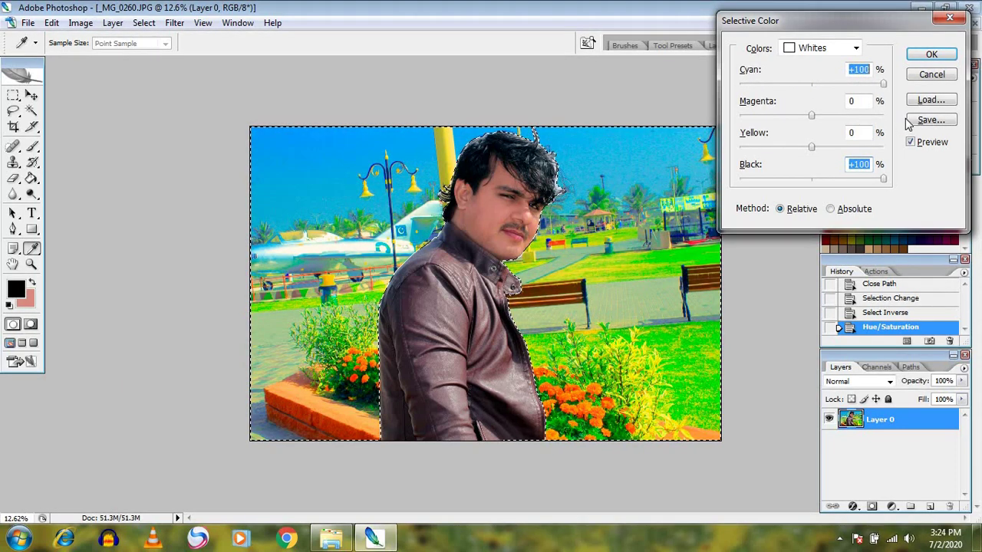
{"action": "mouse_move", "coordinate": [883, 83]}
{"action": "left_mouse_down"}
{"action": "mouse_move", "coordinate": [825, 107]}
{"action": "mouse_move", "coordinate": [758, 102]}
{"action": "left_mouse_up"}
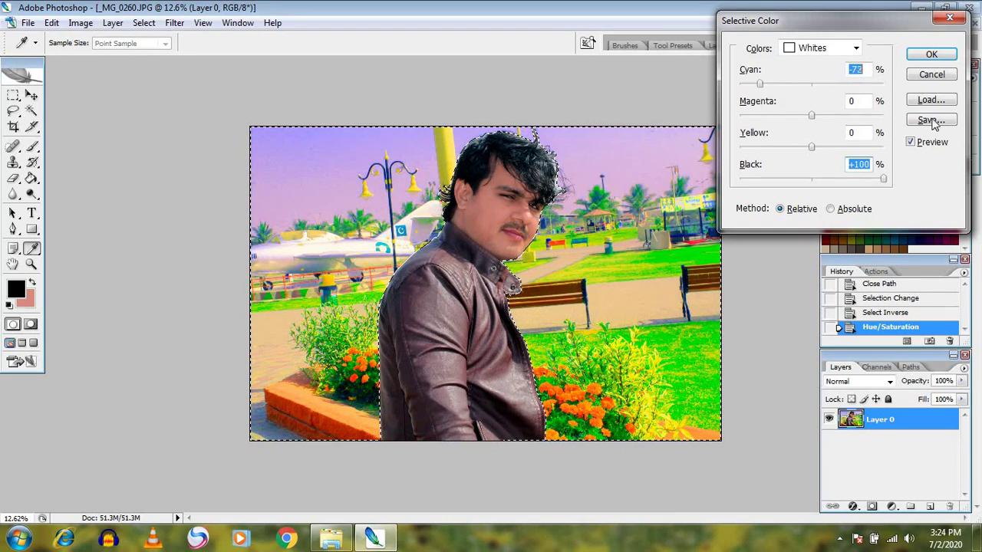
{"action": "key", "text": "shift+Up"}
{"action": "key", "text": "shift+Up"}
{"action": "key", "text": "shift+Up"}
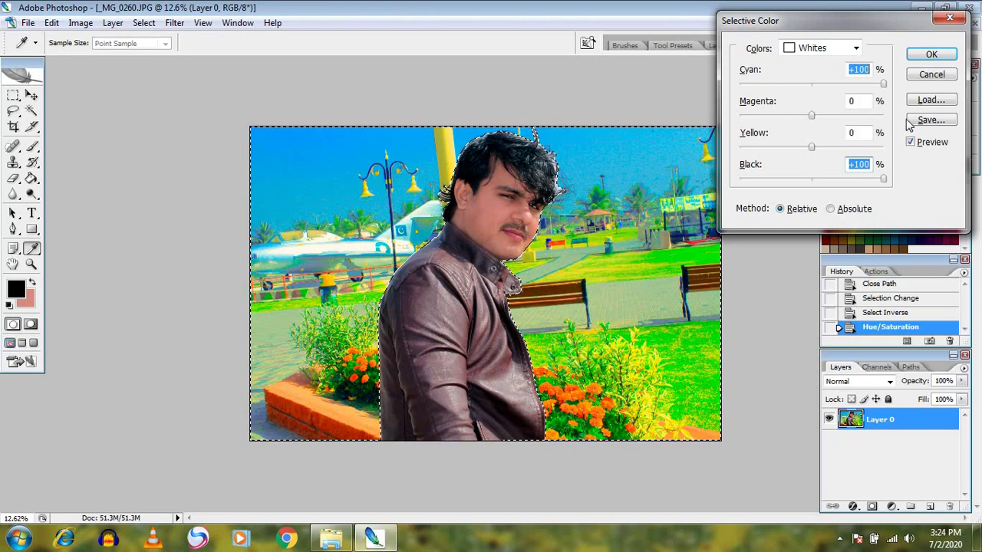
{"action": "mouse_move", "coordinate": [807, 115]}
{"action": "left_mouse_down"}
{"action": "mouse_move", "coordinate": [749, 116]}
{"action": "mouse_move", "coordinate": [805, 140]}
{"action": "mouse_move", "coordinate": [843, 143]}
{"action": "left_mouse_up"}
{"action": "key", "text": "shift+Up"}
{"action": "key", "text": "shift+Up"}
{"action": "key", "text": "shift+Up"}
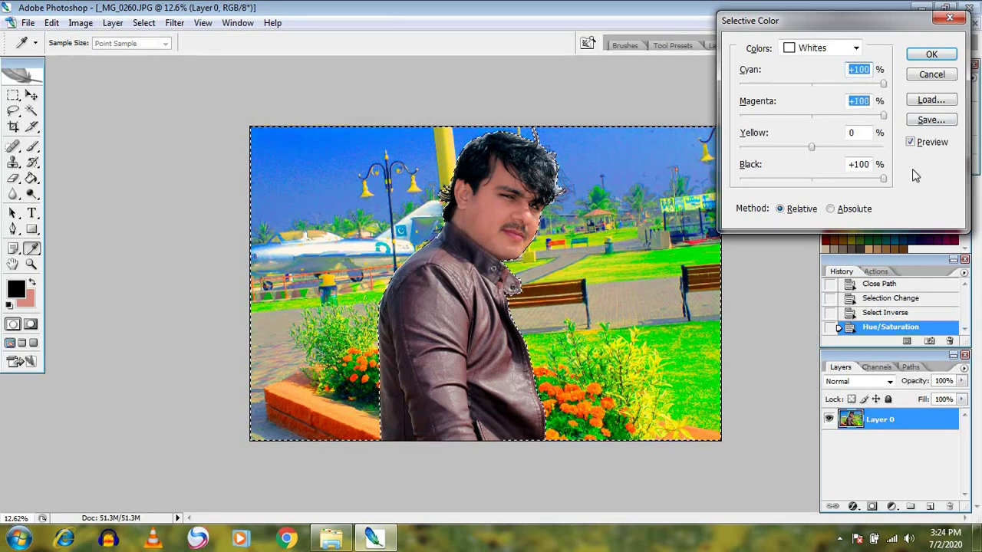
{"action": "type", "text": "5"}
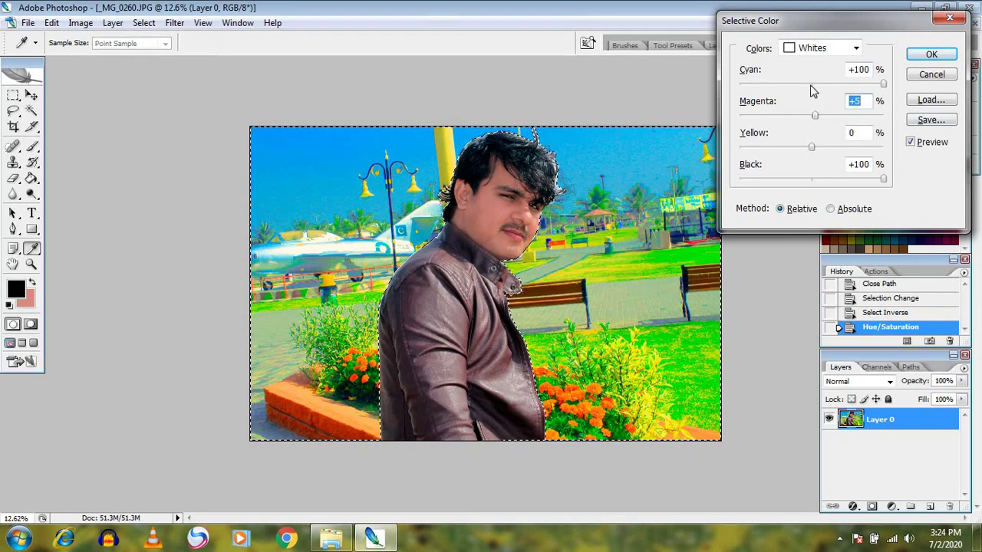
{"action": "left_click", "coordinate": [810, 85]}
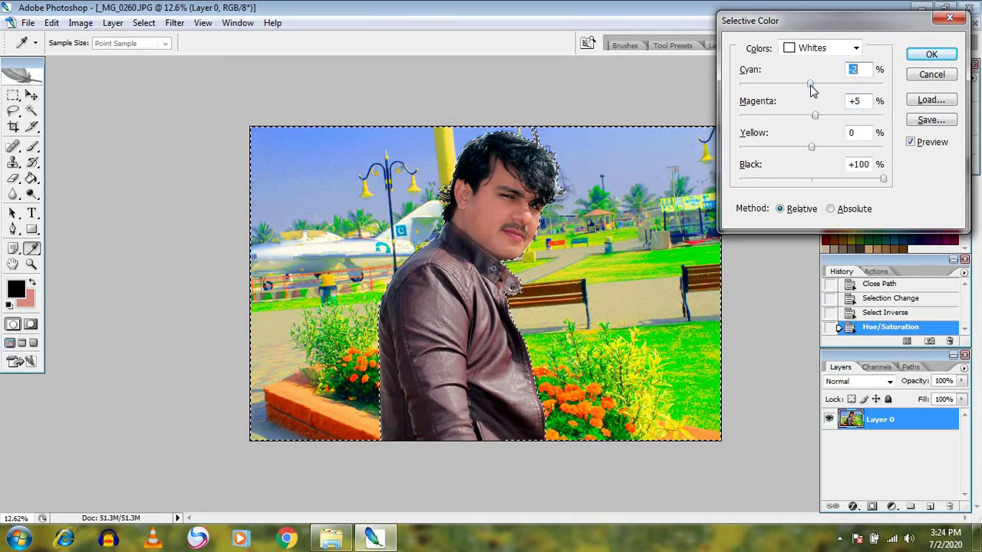
{"action": "left_click", "coordinate": [810, 181]}
{"action": "mouse_move", "coordinate": [811, 181]}
{"action": "left_mouse_down"}
{"action": "mouse_move", "coordinate": [884, 181]}
{"action": "mouse_move", "coordinate": [935, 214]}
{"action": "left_mouse_up"}
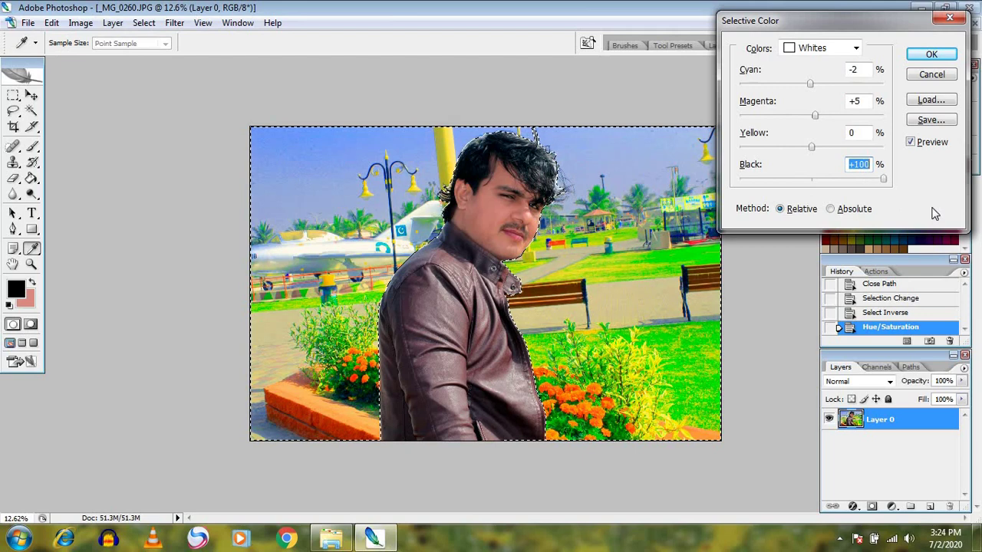
- Apply the Selective Color changes, then brighten the background with a Curves lift from 112 to 141
{"action": "left_click", "coordinate": [931, 54]}
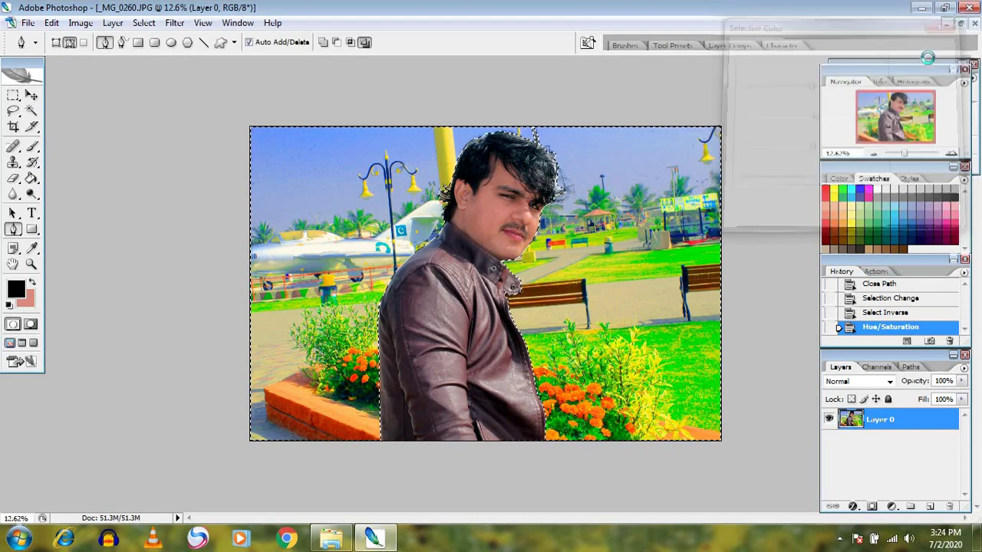
{"action": "key", "text": "ctrl+m"}
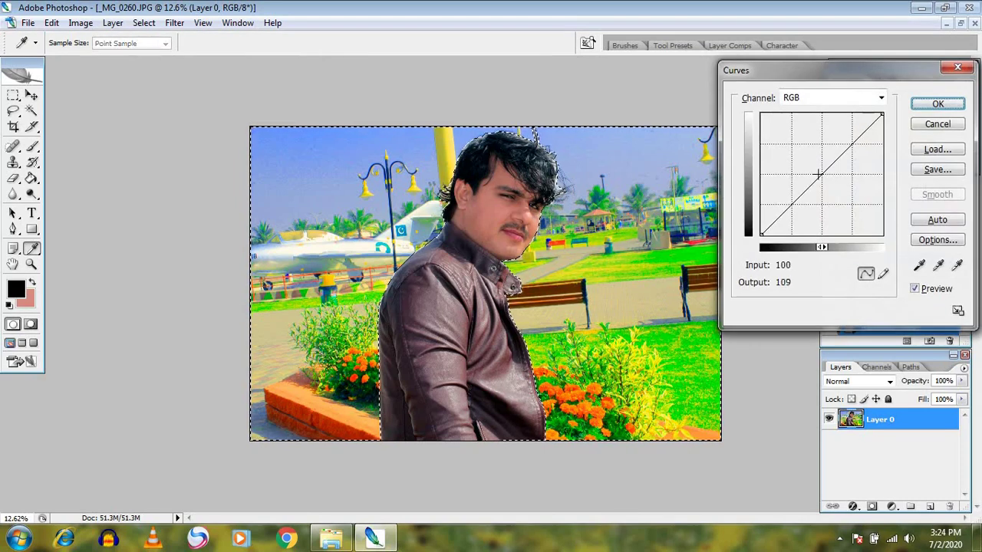
{"action": "left_click", "coordinate": [818, 170]}
{"action": "left_click_drag", "start_coordinate": [817, 171], "coordinate": [815, 168]}
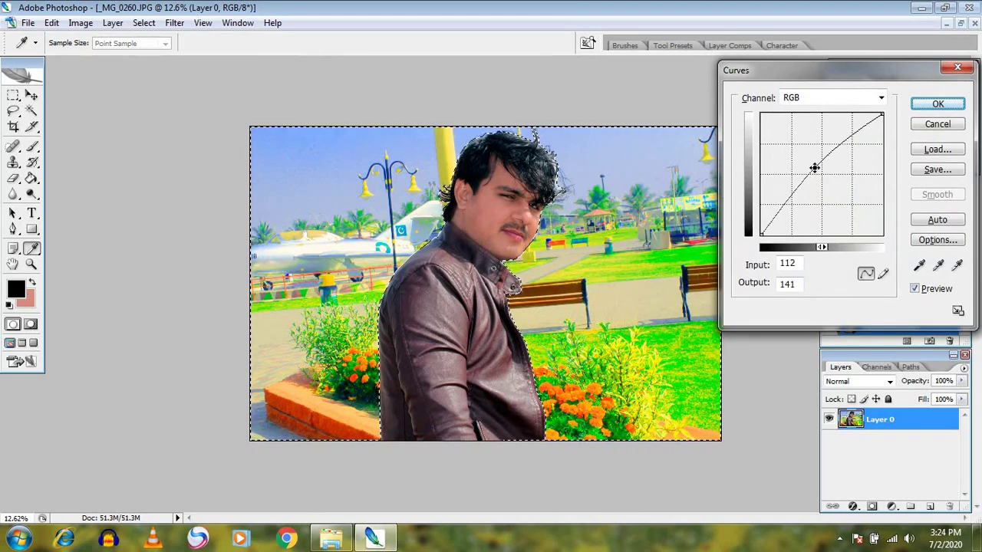
{"action": "left_click", "coordinate": [937, 104]}
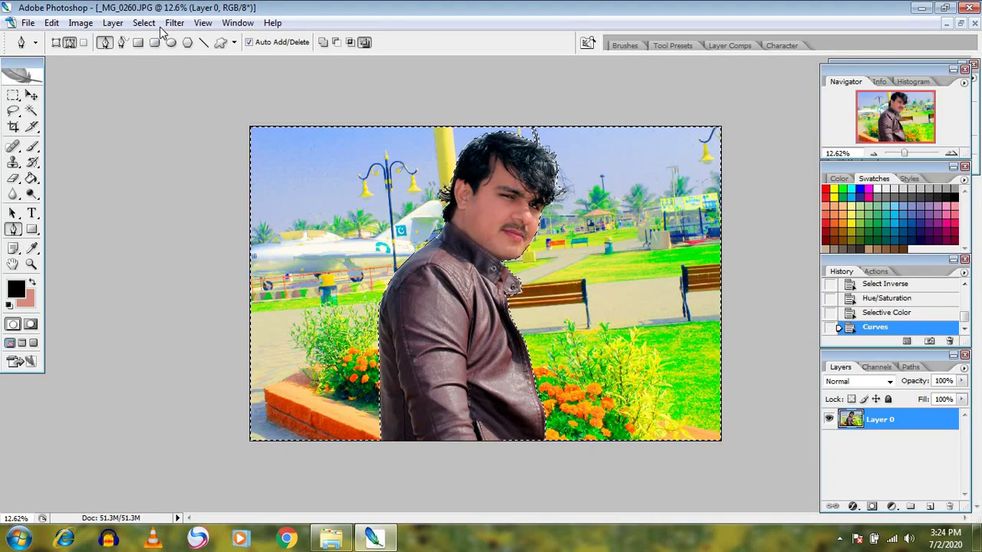
- Soften the background with a 9-pixel Box Blur
{"action": "left_click", "coordinate": [174, 23]}
{"action": "mouse_move", "coordinate": [182, 142]}
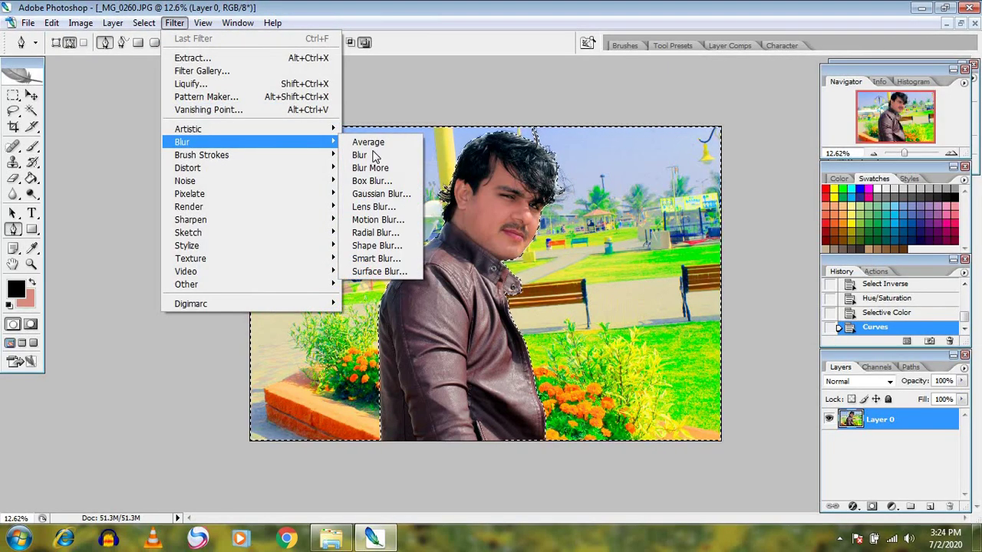
{"action": "left_click", "coordinate": [371, 181]}
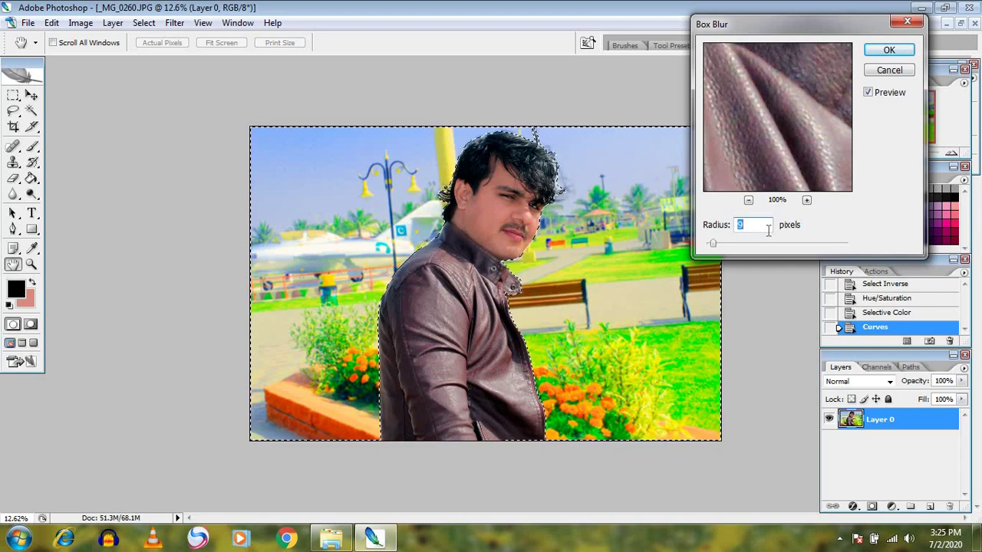
{"action": "left_click", "coordinate": [888, 50]}
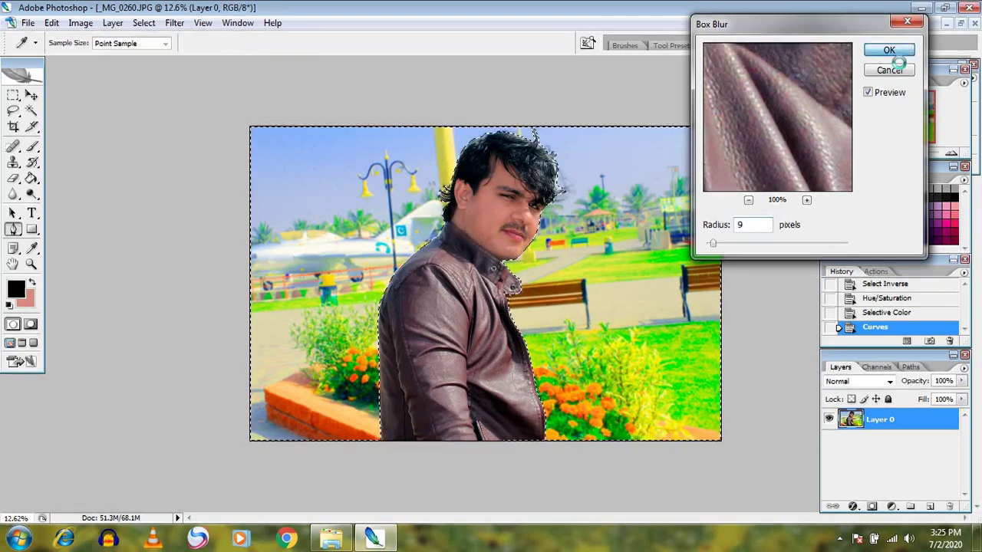
- Invert the selection to the man and raise his saturation by +20
{"action": "key", "text": "p"}
{"action": "left_click", "coordinate": [144, 22]}
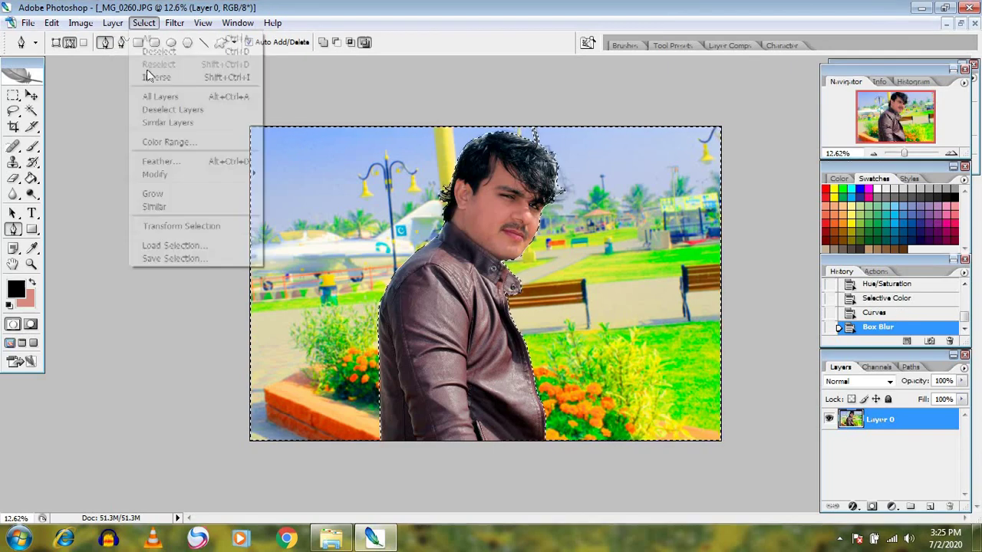
{"action": "left_click", "coordinate": [155, 79]}
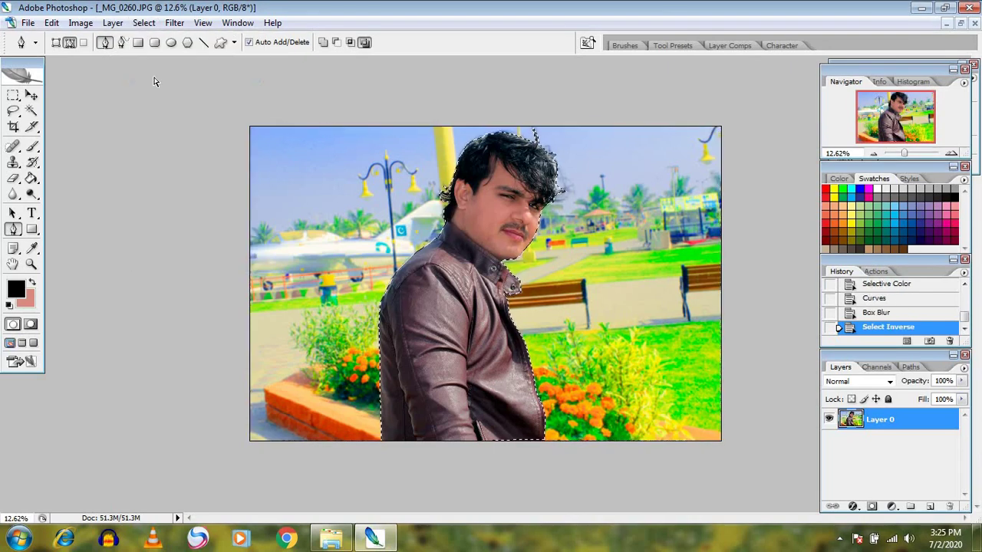
{"action": "key", "text": "ctrl+u"}
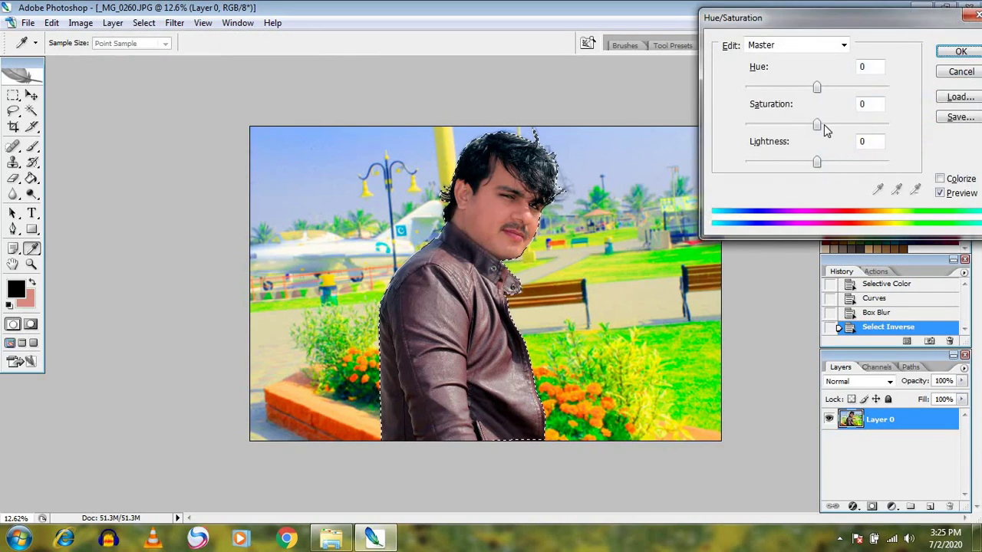
{"action": "left_click_drag", "start_coordinate": [824, 124], "coordinate": [833, 125]}
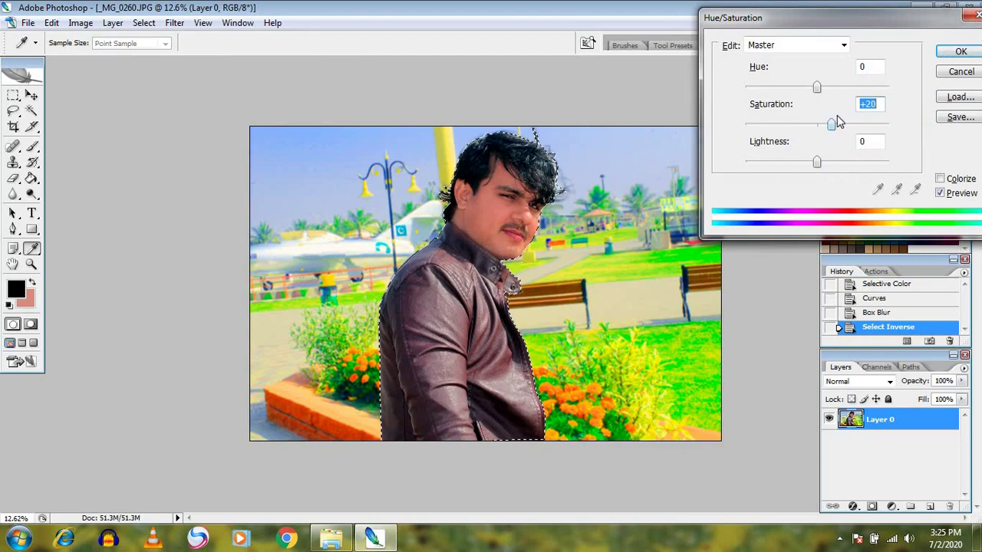
{"action": "left_click", "coordinate": [958, 51]}
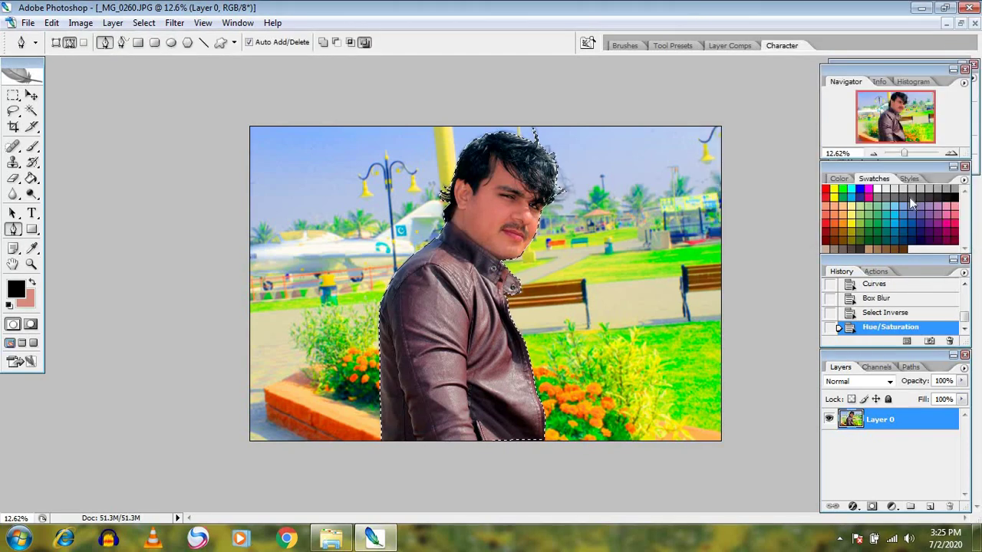
- Brighten the man with a Curves midtone point
{"action": "key", "text": "ctrl+m"}
{"action": "left_click", "coordinate": [813, 169]}
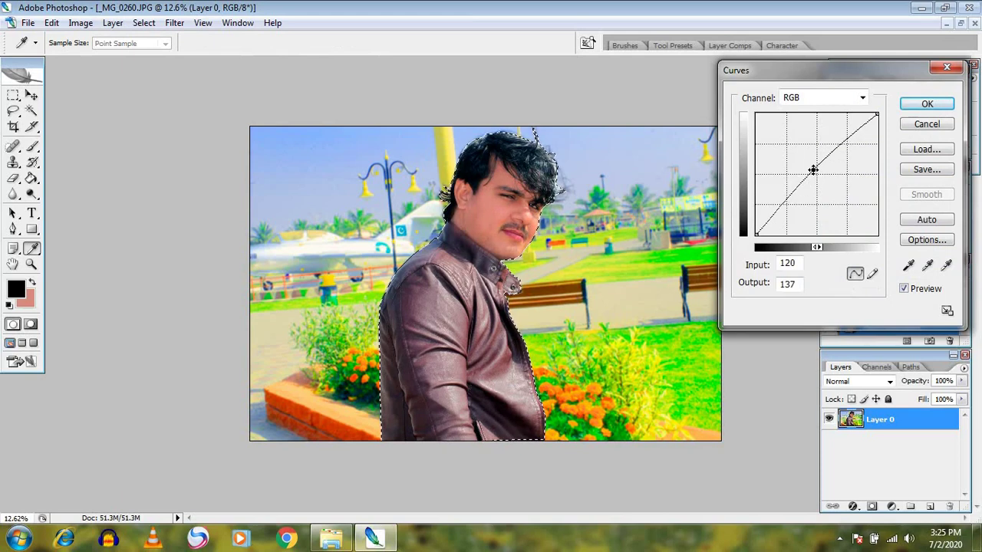
{"action": "left_click", "coordinate": [914, 103]}
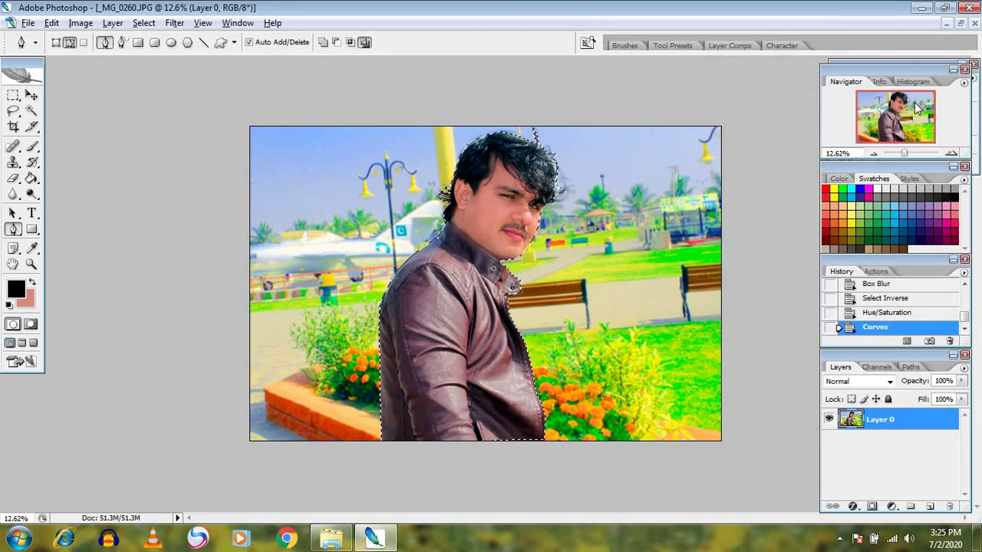
- Deepen the man's Blacks range with Selective Color Black +18
{"action": "key", "text": "alt+i"}
{"action": "key", "text": "Down"}
{"action": "key", "text": "Right"}
{"action": "key", "text": "s"}
{"action": "left_click", "coordinate": [855, 47]}
{"action": "left_click", "coordinate": [813, 183]}
{"action": "key", "text": "Tab"}
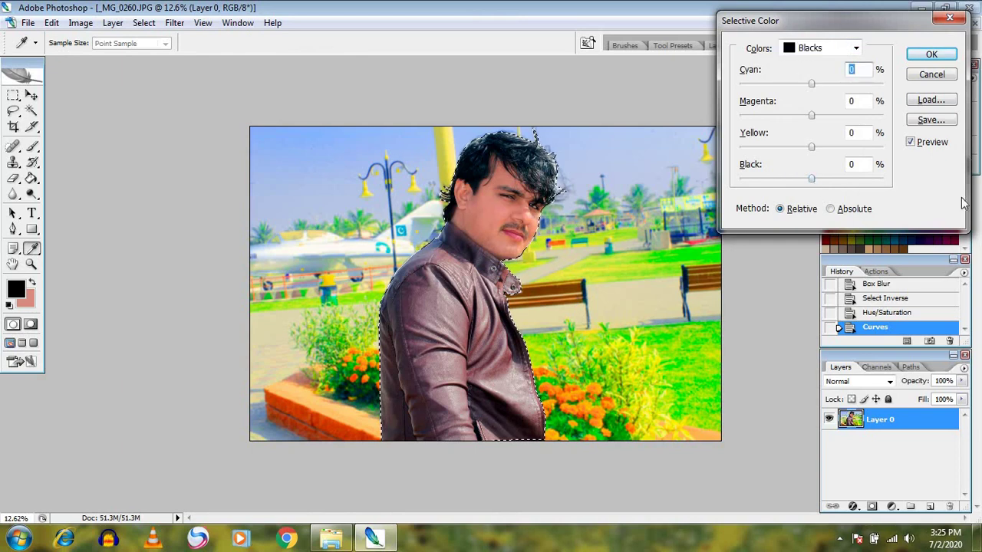
{"action": "left_click_drag", "start_coordinate": [811, 184], "coordinate": [912, 190]}
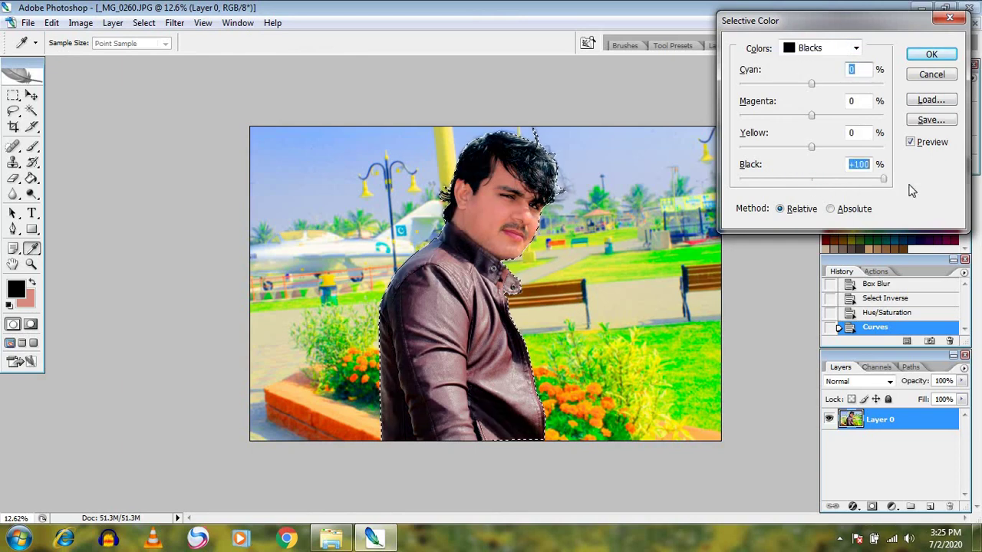
{"action": "left_click_drag", "start_coordinate": [821, 184], "coordinate": [820, 185]}
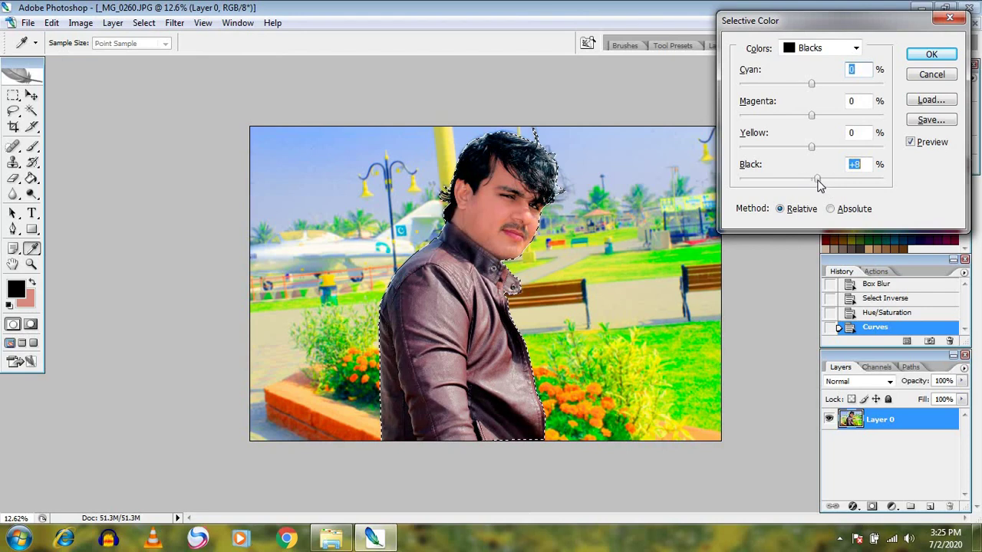
{"action": "left_click", "coordinate": [930, 54]}
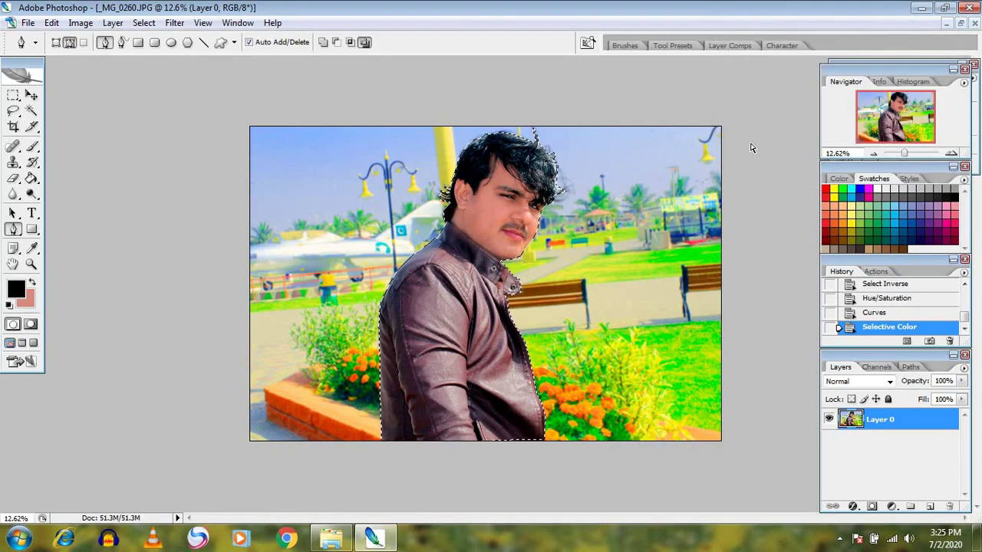
- Apply a second brightening Curves to the man, lifting 120 to 137
{"action": "key", "text": "ctrl+m"}
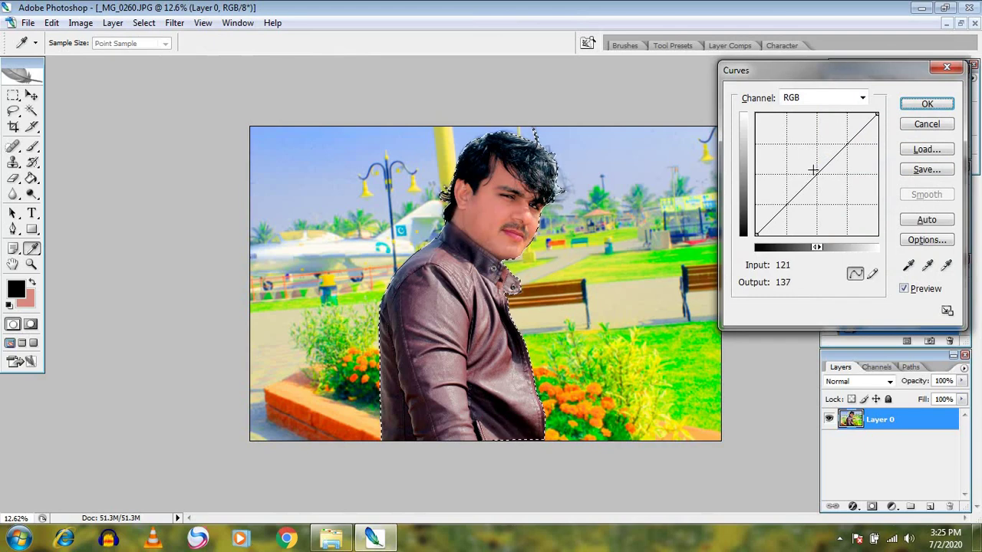
{"action": "left_click", "coordinate": [813, 169]}
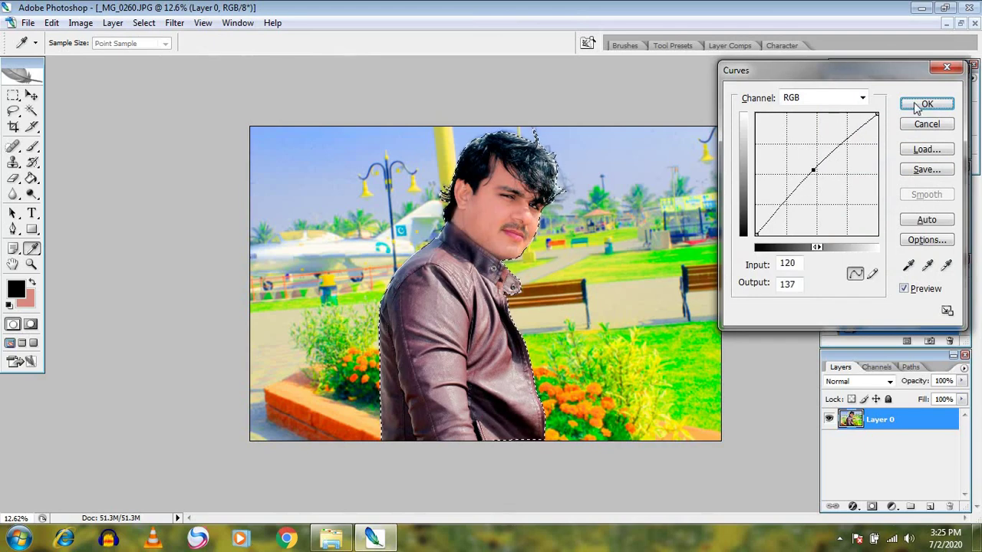
{"action": "left_click", "coordinate": [916, 107]}
- Drop the selection and scale Layer 0 down to 98.5%, leaving a thin margin
{"action": "key", "text": "v"}
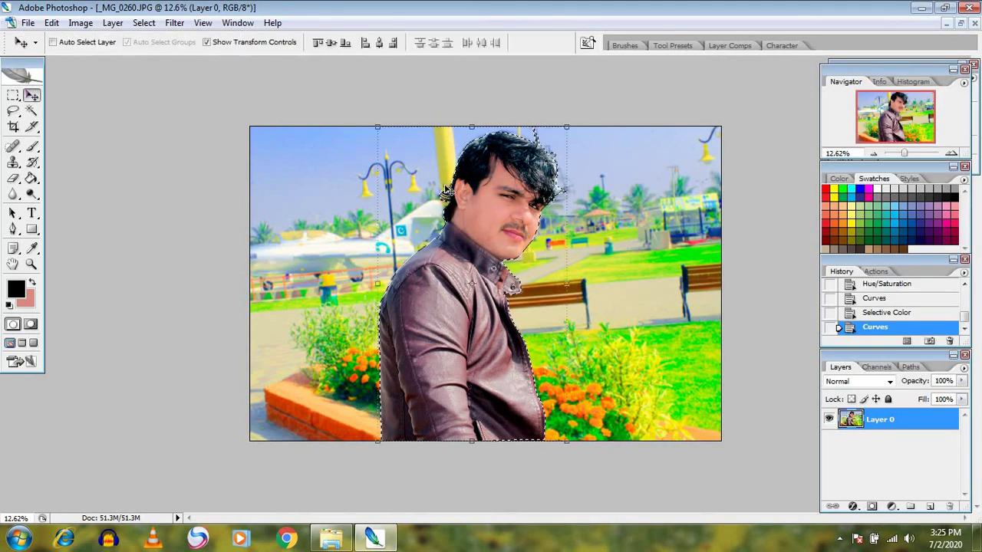
{"action": "key", "text": "c"}
{"action": "key", "text": "ctrl+d"}
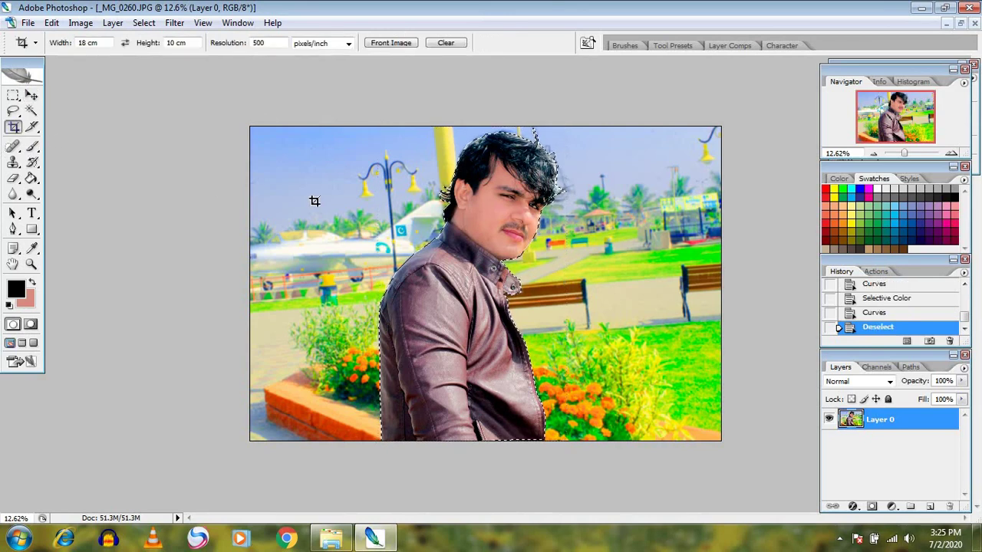
{"action": "left_click", "coordinate": [32, 96]}
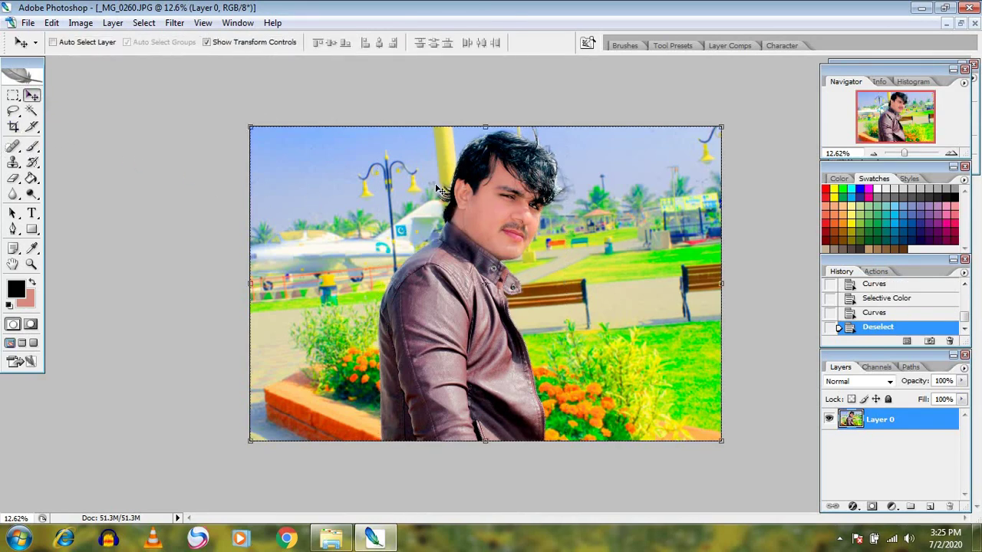
{"action": "key", "text": "ctrl+t"}
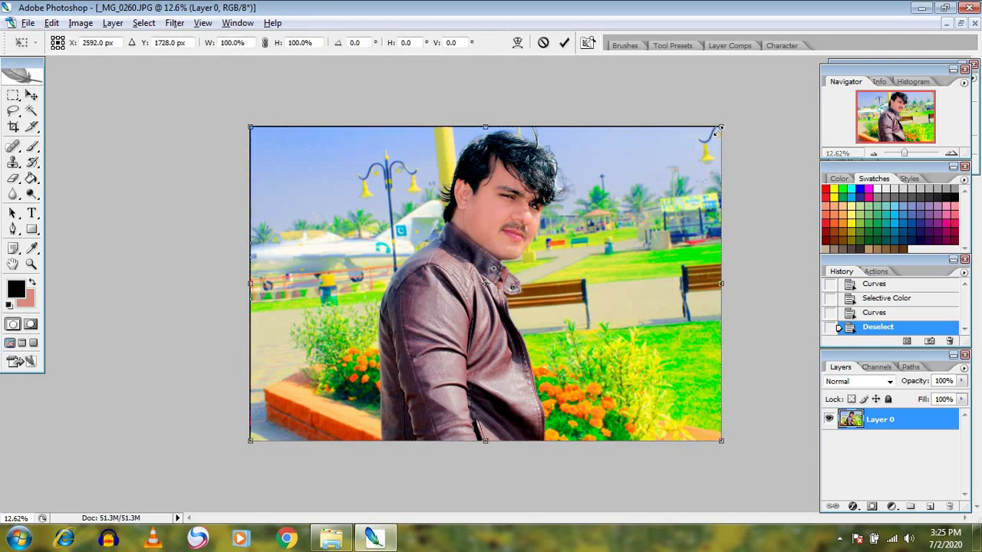
{"action": "left_click_drag", "start_coordinate": [720, 129], "coordinate": [715, 132]}
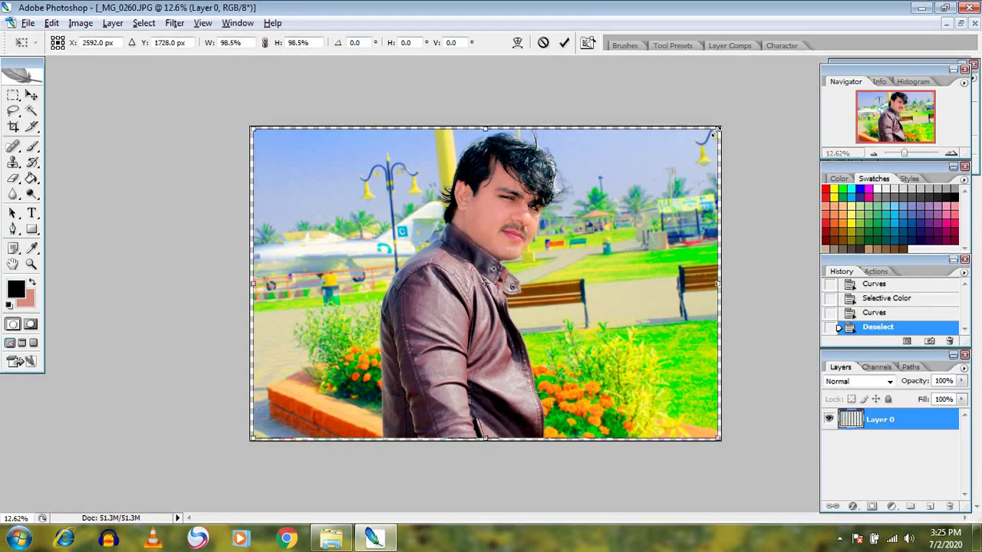
{"action": "key", "text": "Return"}
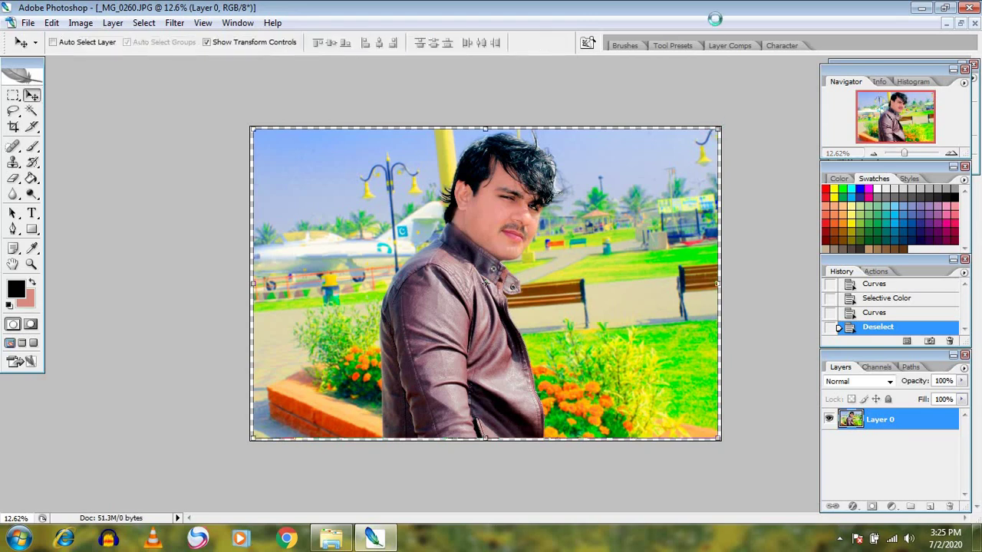
{"action": "left_click", "coordinate": [853, 506]}
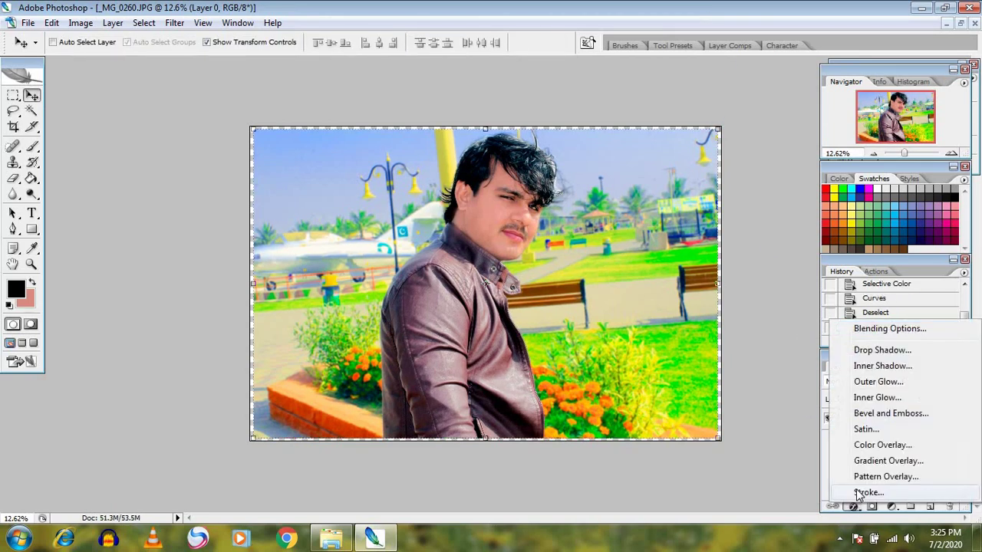
- Add a thicker Stroke effect to Layer 0 in yellow (ffea00)
{"action": "left_click", "coordinate": [867, 492]}
{"action": "left_click_drag", "start_coordinate": [692, 364], "coordinate": [700, 360]}
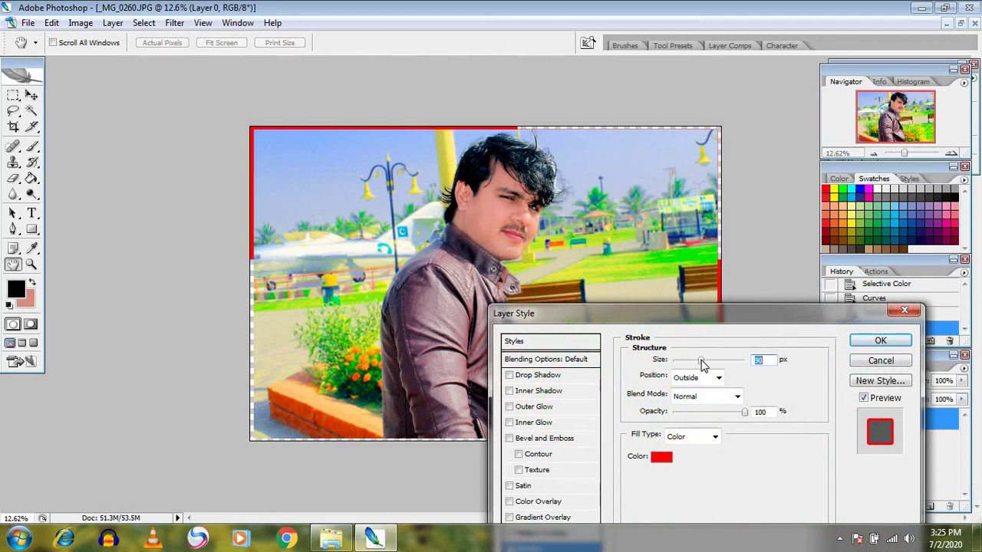
{"action": "left_click", "coordinate": [663, 459]}
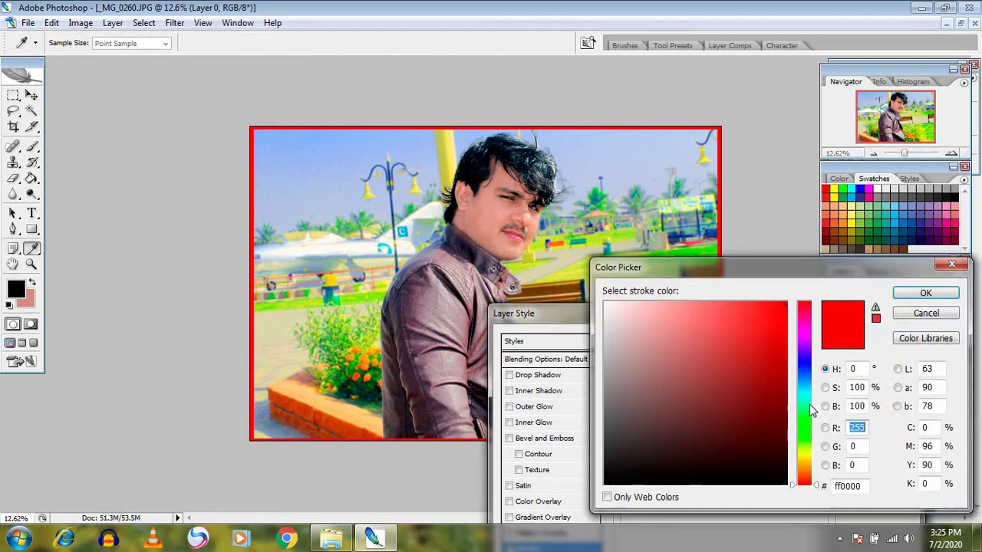
{"action": "left_click", "coordinate": [799, 365]}
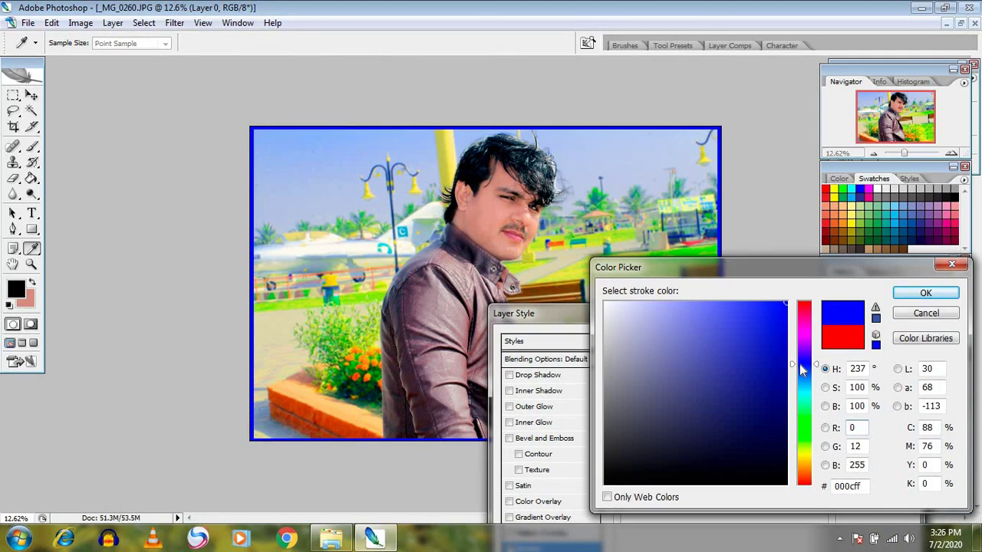
{"action": "left_click", "coordinate": [805, 458]}
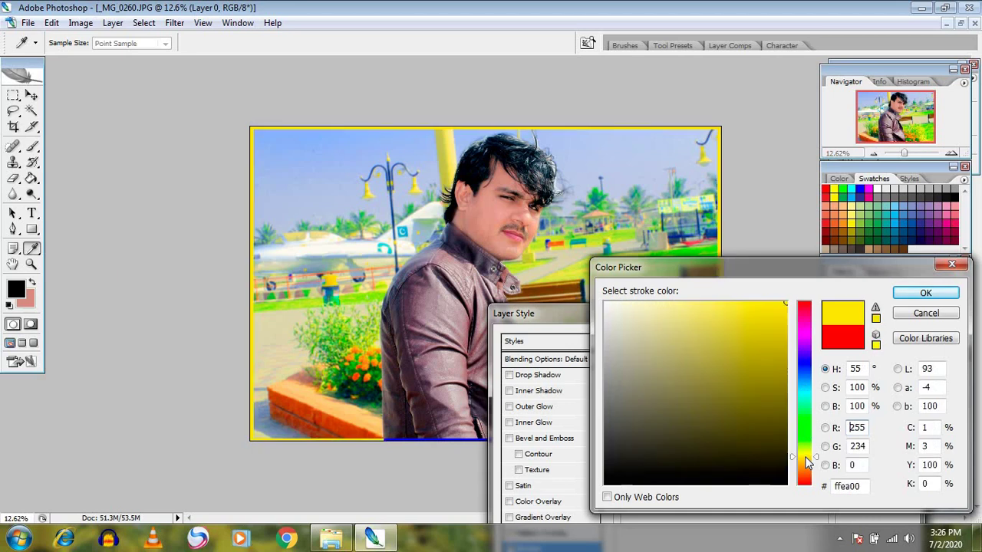
{"action": "left_click", "coordinate": [917, 297]}
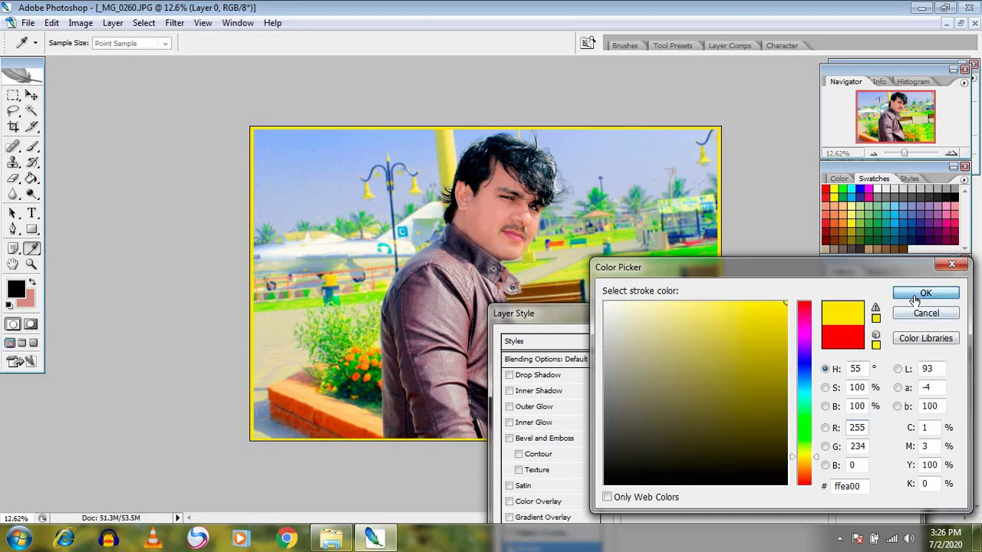
{"action": "left_click", "coordinate": [880, 342]}
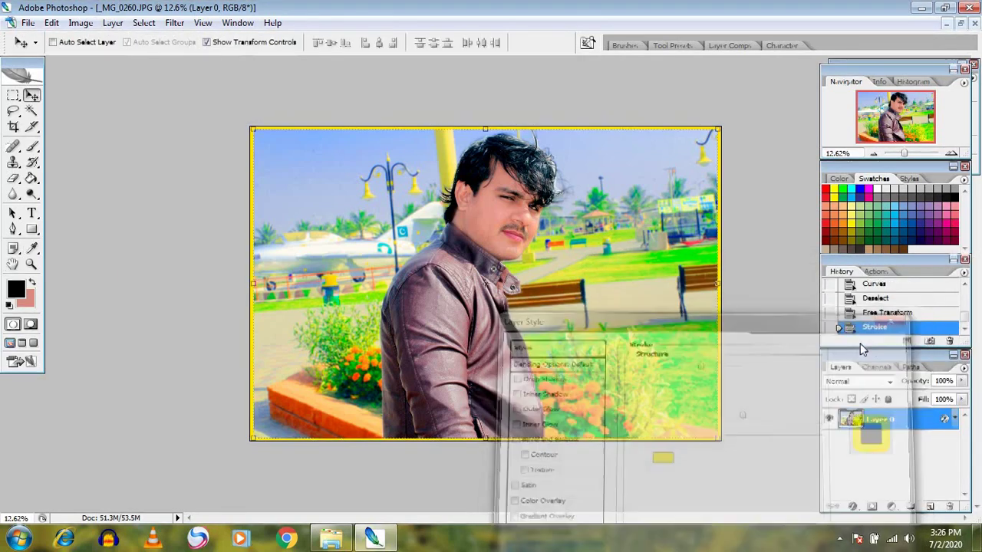
- Scale Layer 0 up to 100.6% with Free Transform, thinning the yellow border
{"action": "left_click", "coordinate": [720, 134]}
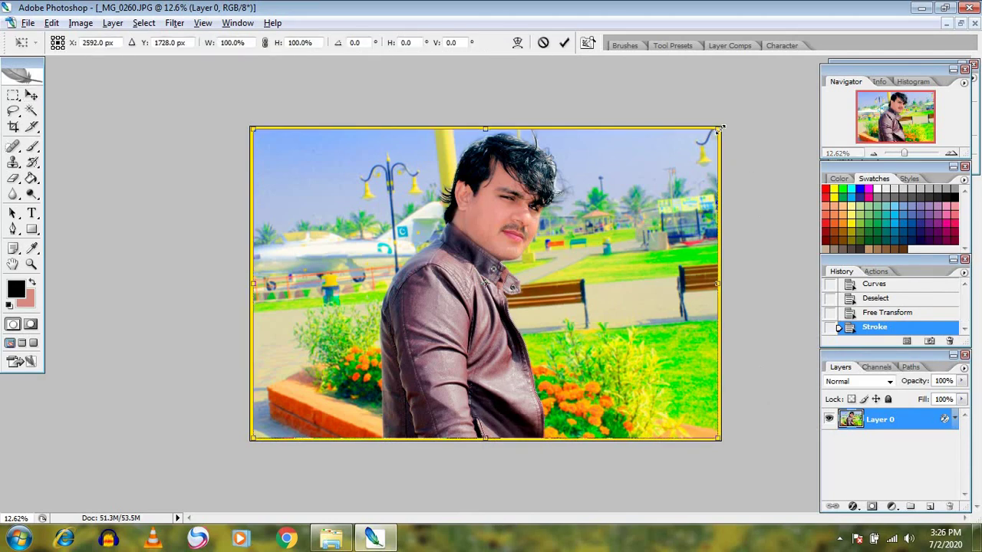
{"action": "left_click_drag", "start_coordinate": [721, 129], "coordinate": [722, 127]}
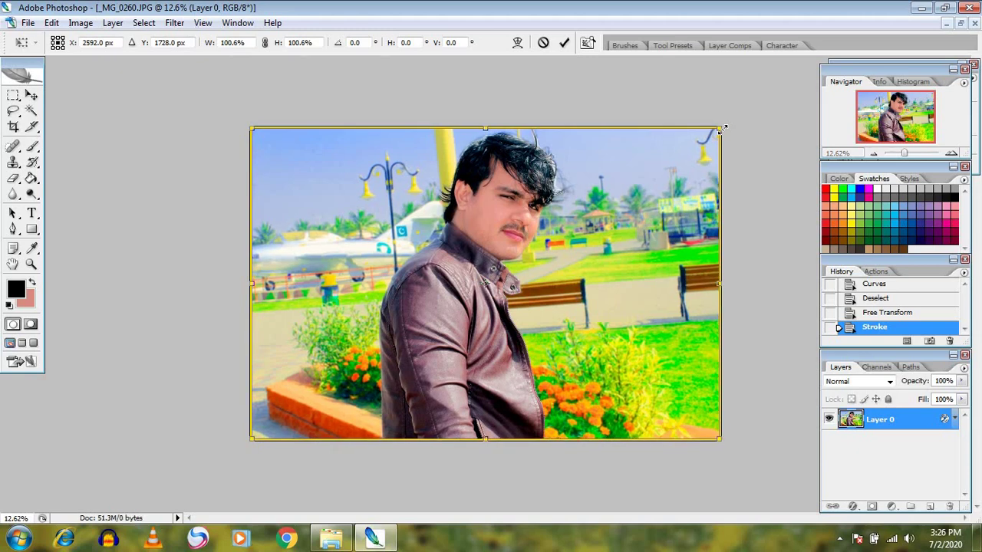
{"action": "key", "text": "Return"}
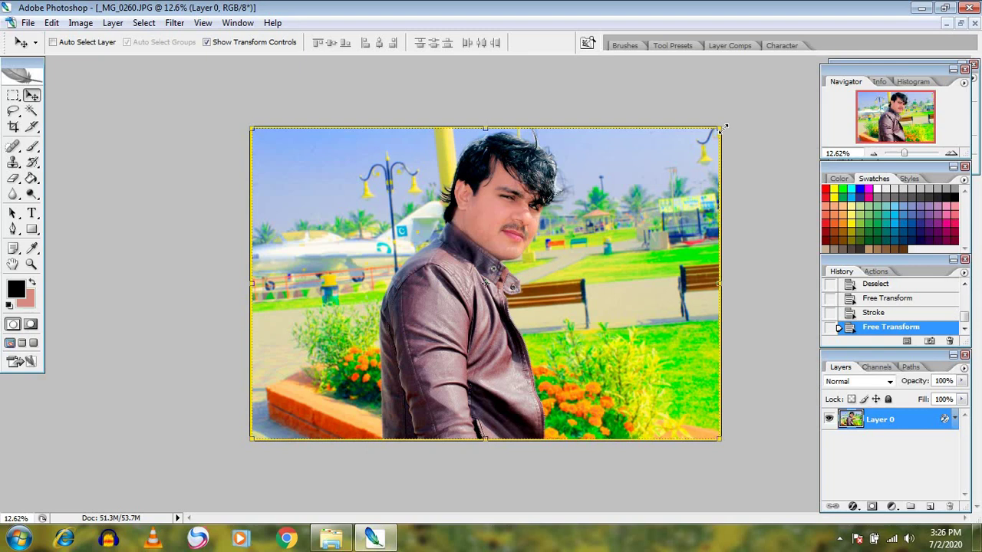
{"action": "scroll", "coordinate": [721, 129], "scroll_direction": "down", "scroll_amount": 1}
{"action": "scroll", "coordinate": [721, 129], "scroll_direction": "up", "scroll_amount": 2}
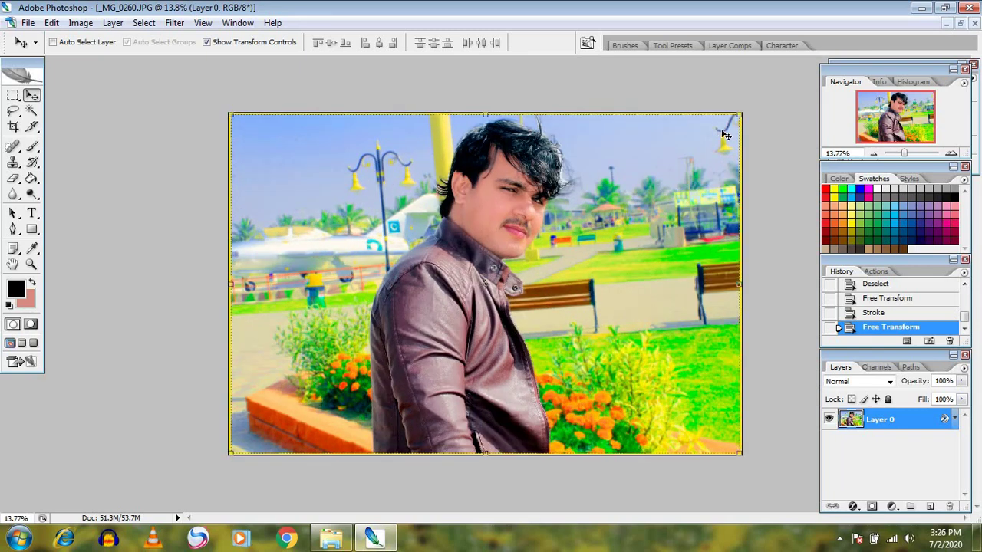
- Save the image to the Desktop as JPEG '_MG_0260 copy.jpg' with default quality settings
{"action": "key", "text": "ctrl+shift+s"}
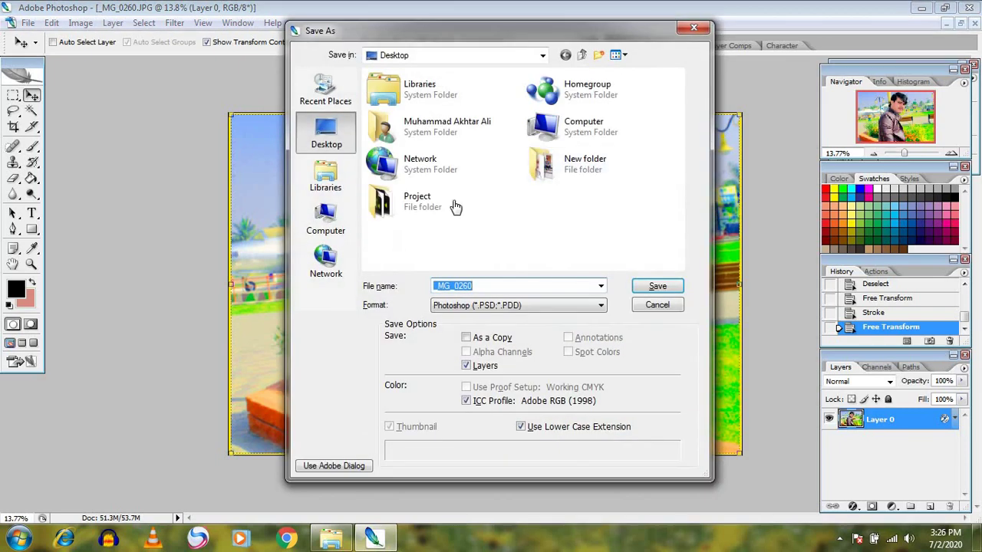
{"action": "left_click", "coordinate": [537, 307]}
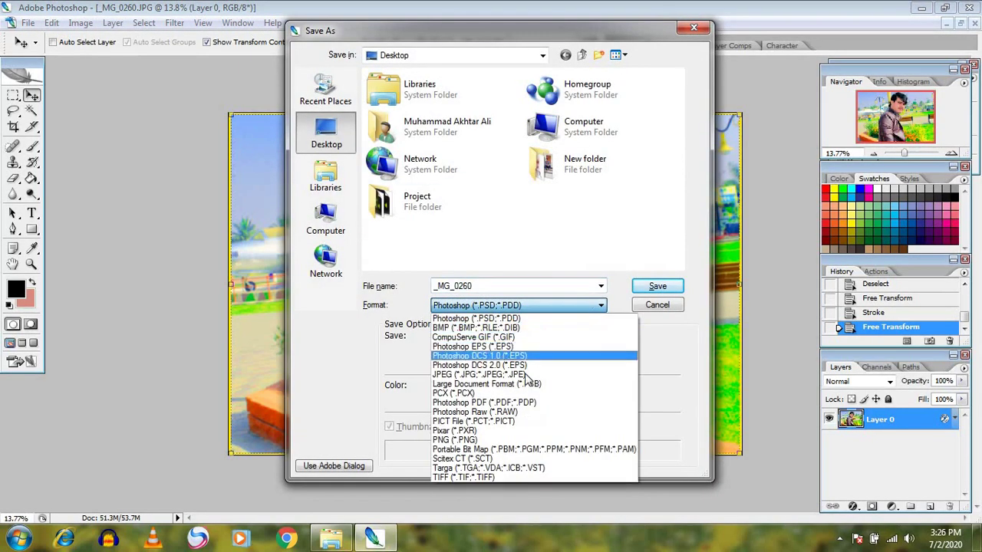
{"action": "left_click", "coordinate": [552, 375]}
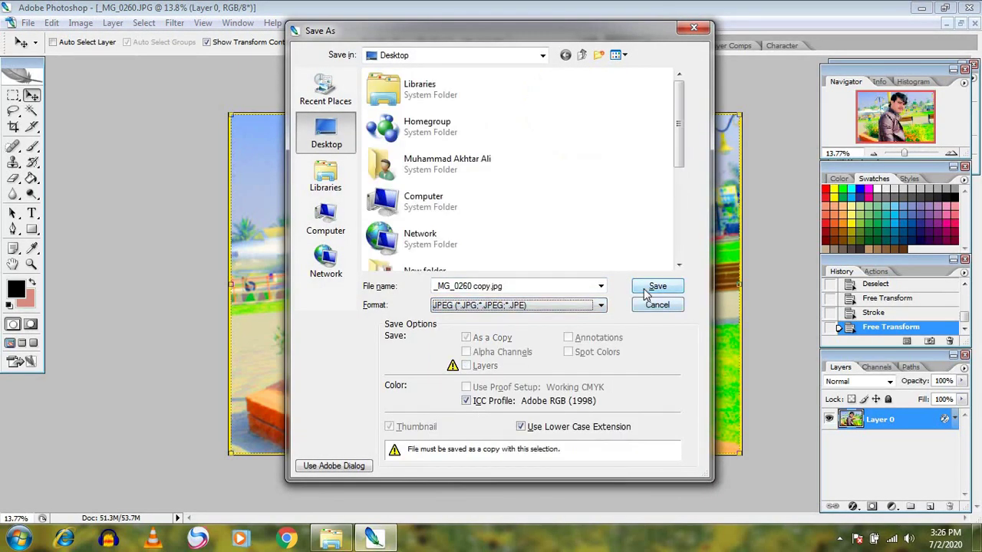
{"action": "left_click", "coordinate": [647, 291]}
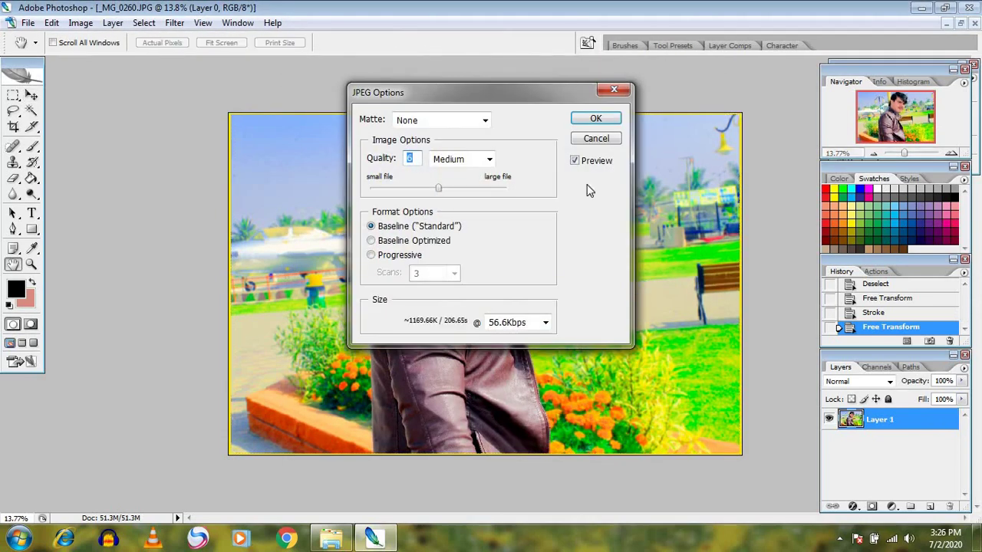
{"action": "left_click", "coordinate": [595, 119]}
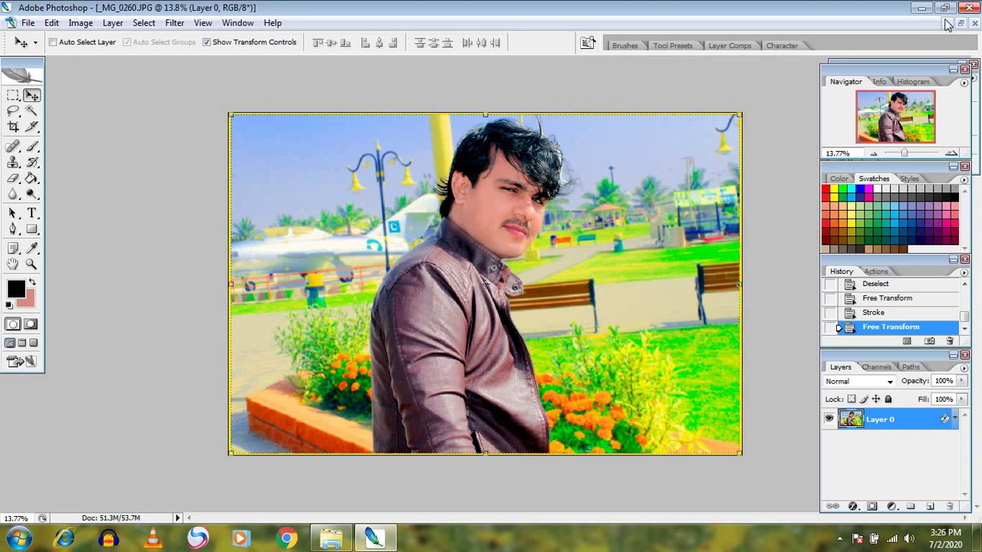
- Minimize Photoshop to reveal the desktop
{"action": "left_click", "coordinate": [922, 8]}
{"action": "right_click", "coordinate": [491, 37]}
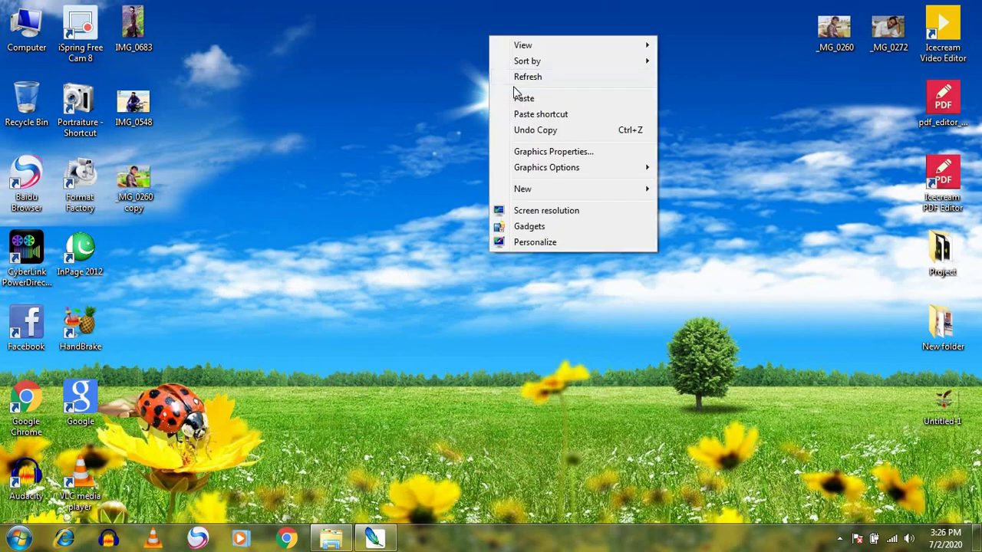
{"action": "left_click", "coordinate": [527, 77]}
{"action": "right_click", "coordinate": [517, 78]}
{"action": "left_click", "coordinate": [544, 120]}
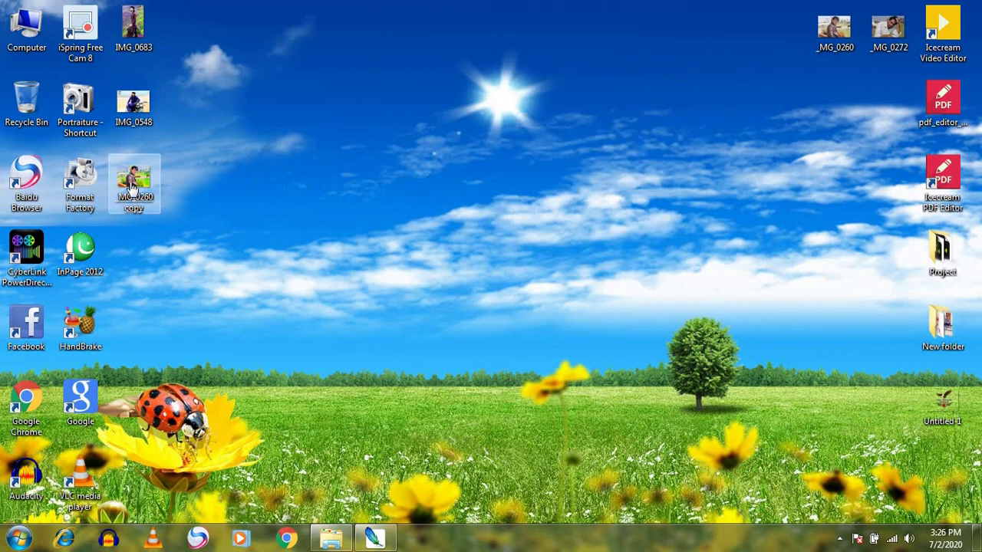
- View the edited _MG_0260 copy and the original _MG_0260 maximized in Windows Photo Viewer
{"action": "double_click", "coordinate": [132, 188]}
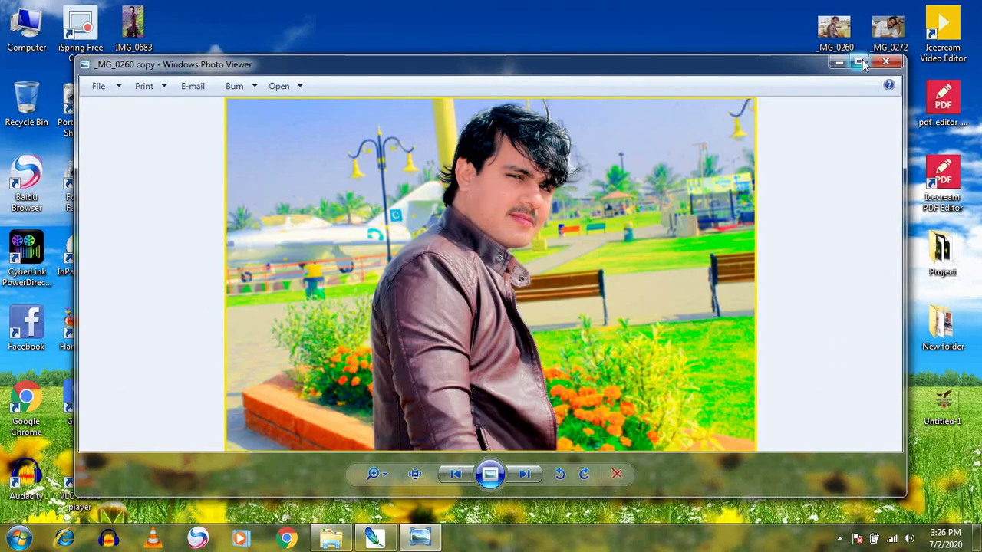
{"action": "left_click", "coordinate": [859, 63]}
{"action": "left_click", "coordinate": [914, 9]}
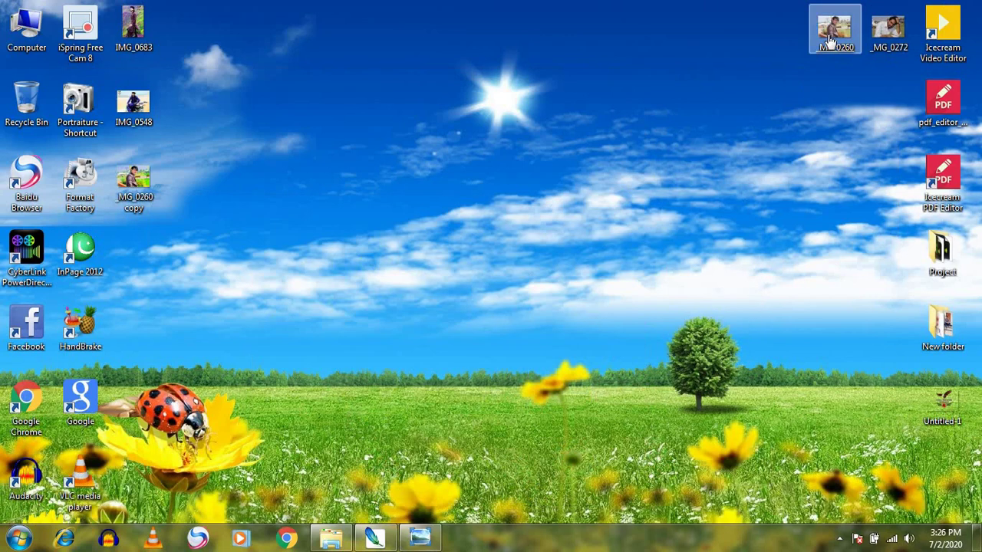
{"action": "double_click", "coordinate": [831, 40]}
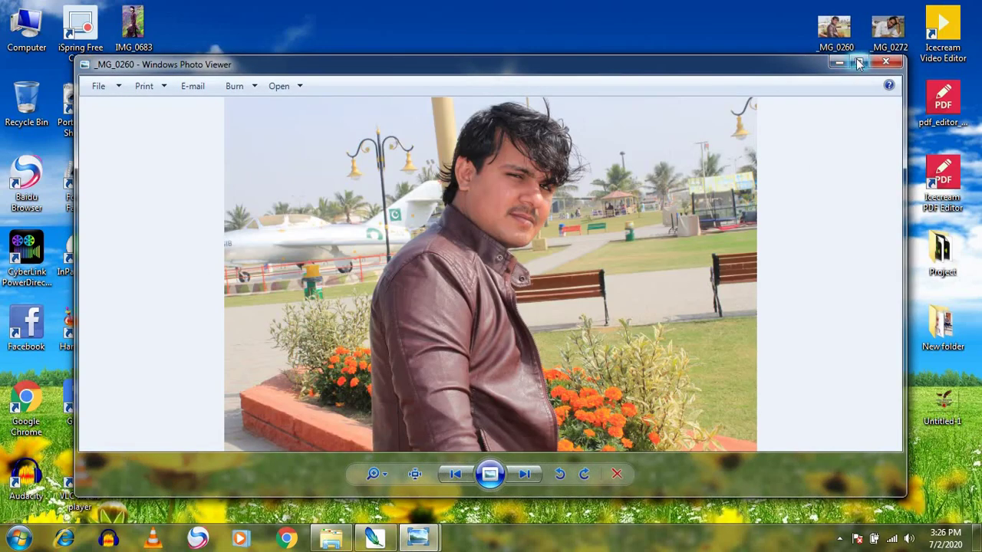
{"action": "left_click", "coordinate": [859, 63]}
{"action": "left_click", "coordinate": [912, 13]}
{"action": "mouse_move", "coordinate": [418, 538]}
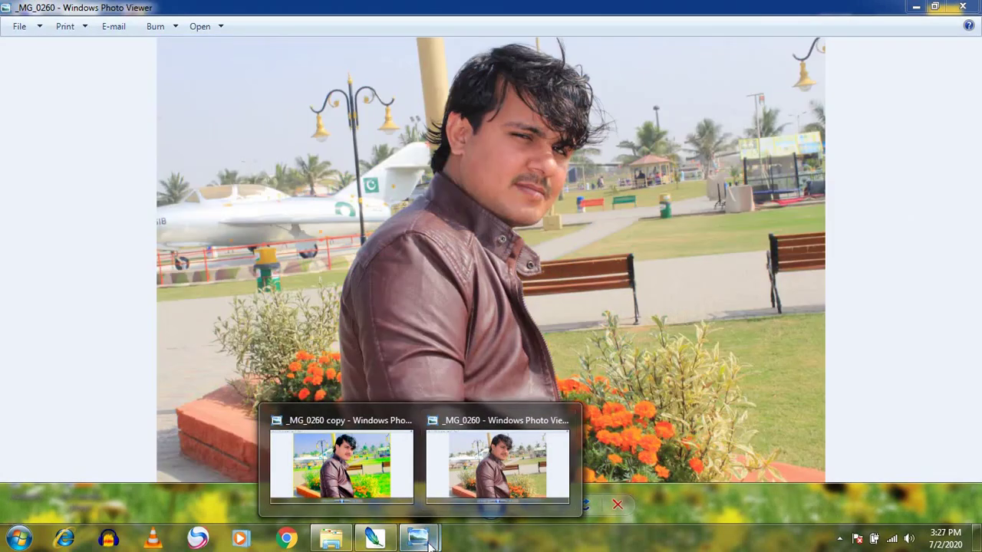
- Close both Photo Viewer windows from the taskbar and refresh the desktop
{"action": "right_click", "coordinate": [438, 503]}
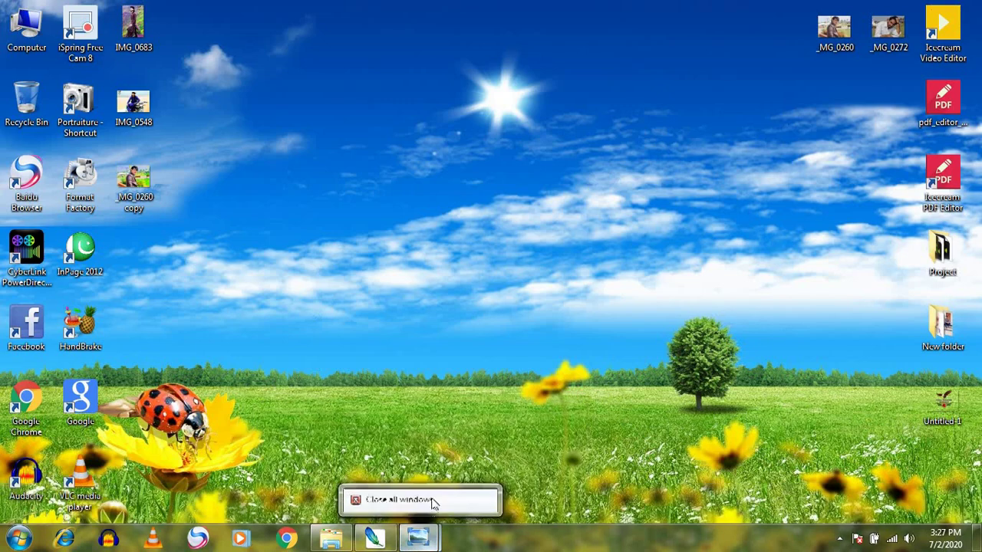
{"action": "left_click", "coordinate": [434, 500]}
{"action": "right_click", "coordinate": [424, 52]}
{"action": "right_click", "coordinate": [448, 92]}
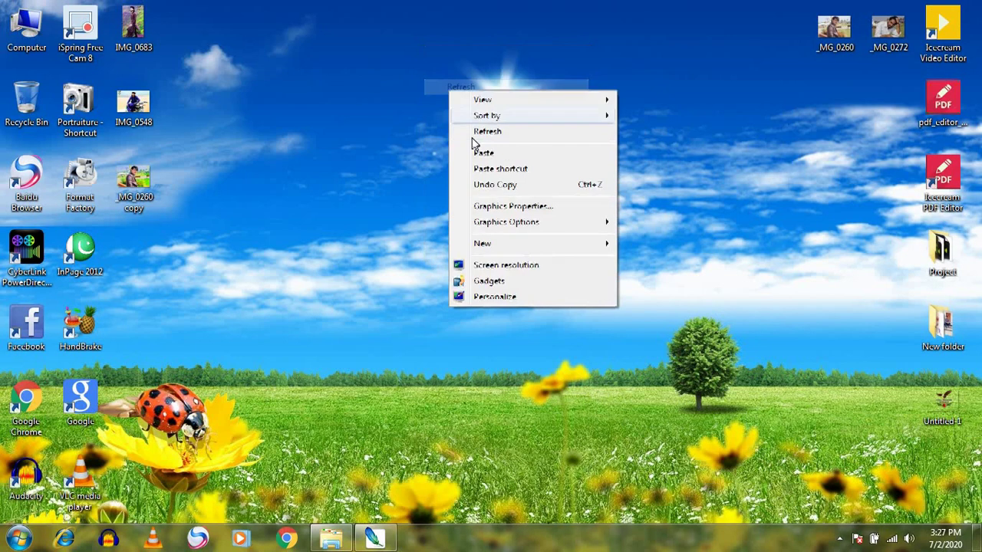